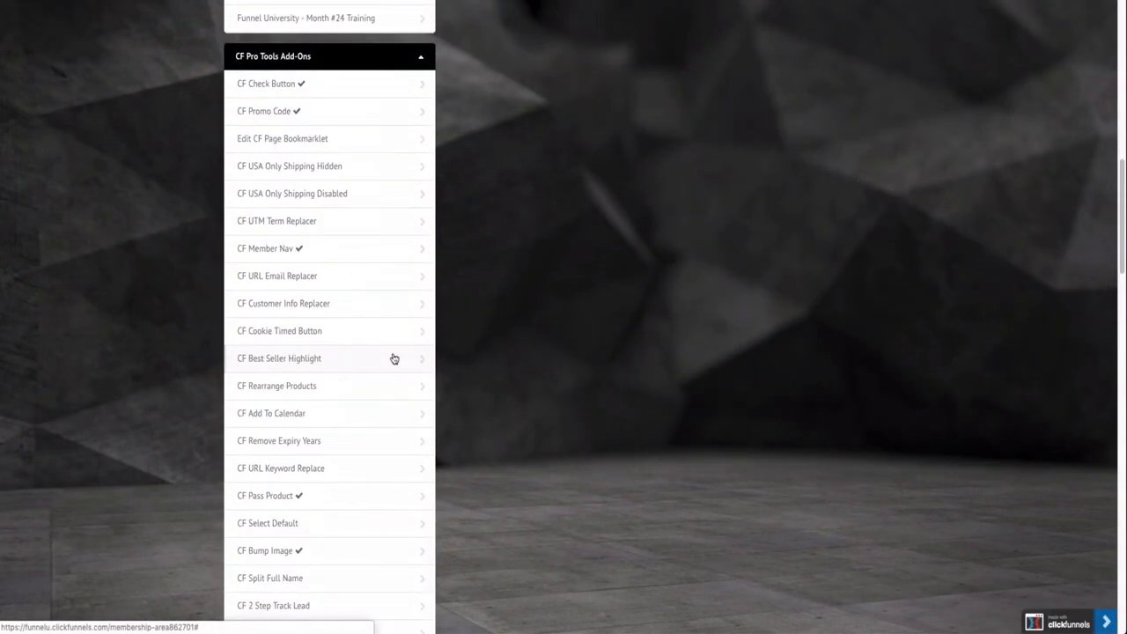
# - Open the CF FB Fire Event lesson under CF Pro Tools Add-Ons, and open the 5 Day Challenge - Optin funnel page for editing
pyautogui.scroll(-6, 407, 373)
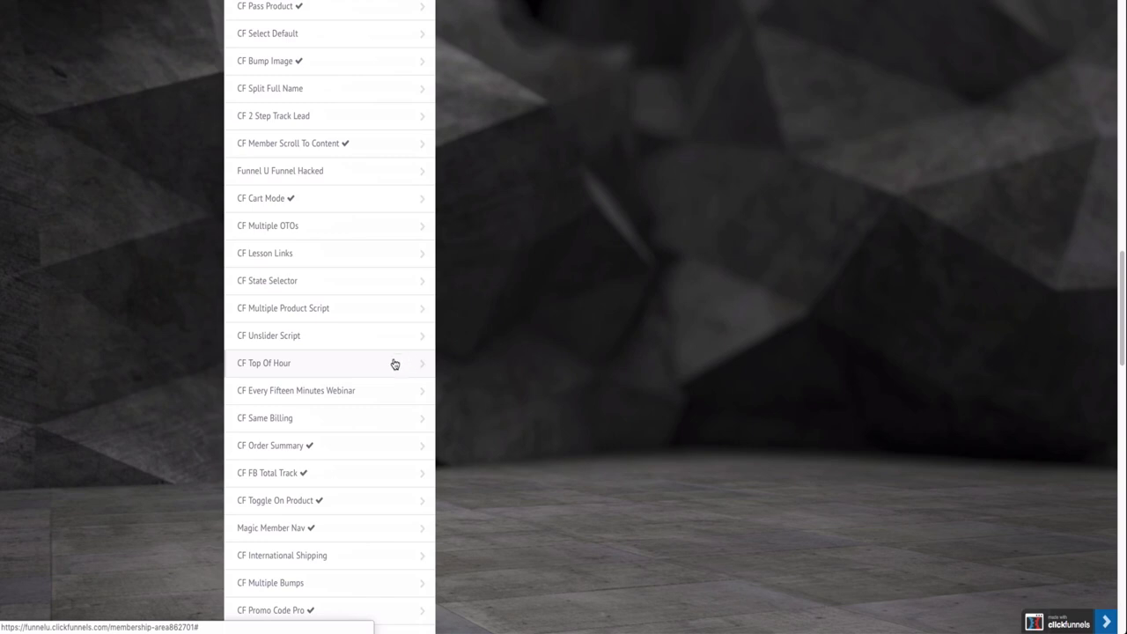
pyautogui.scroll(-3, 367, 478)
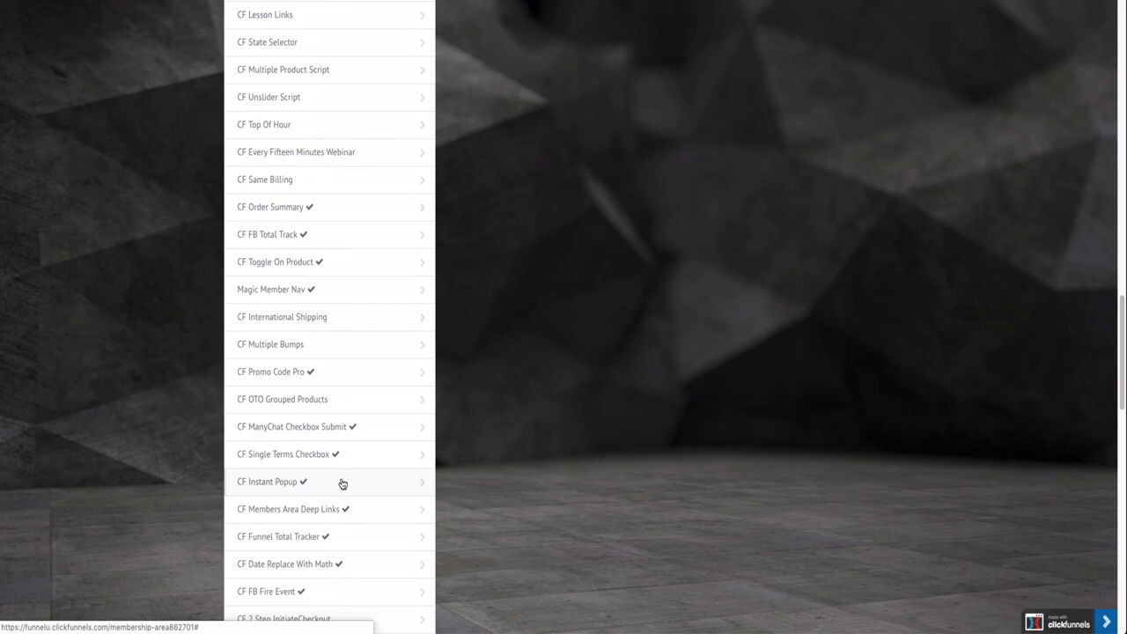
pyautogui.scroll(-1, 344, 538)
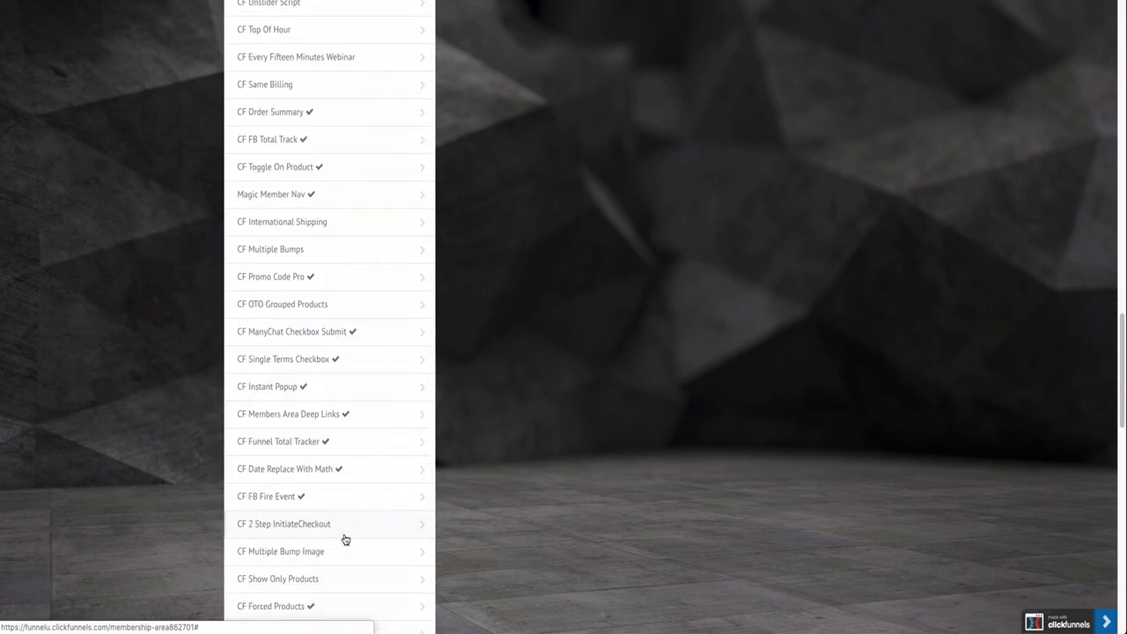
pyautogui.scroll(-2, 344, 538)
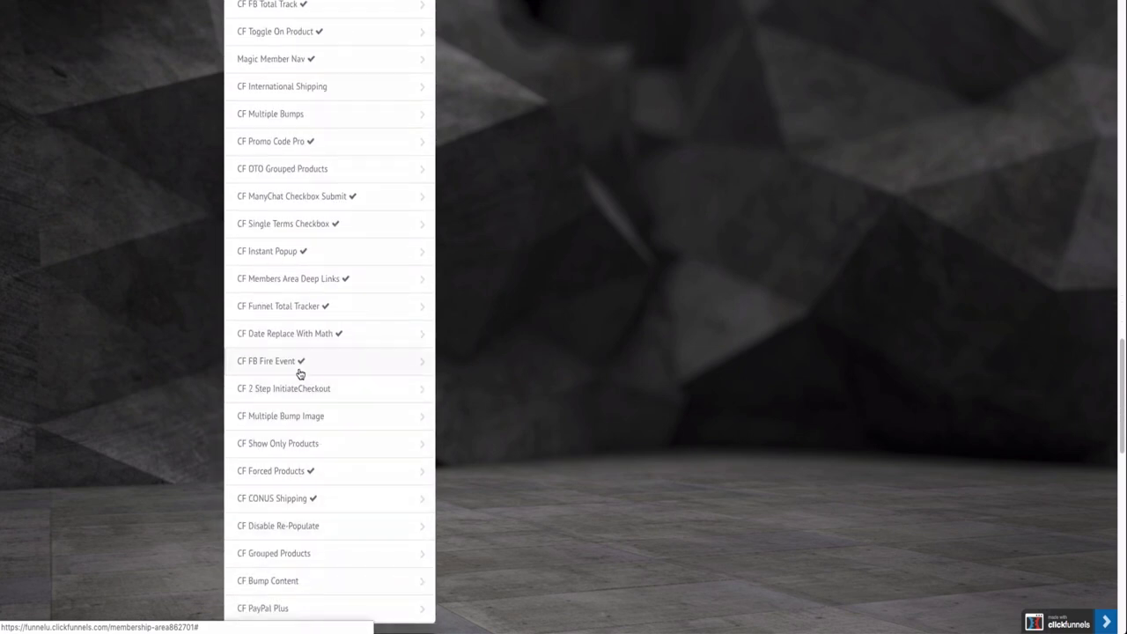
pyautogui.click(336, 371)
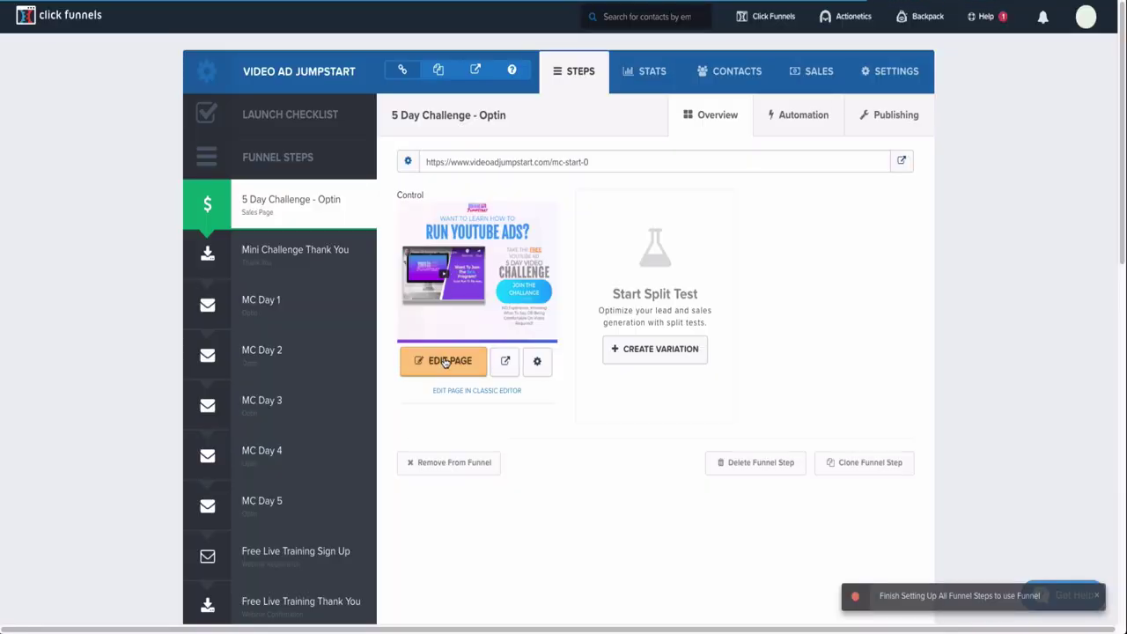
pyautogui.click(440, 364)
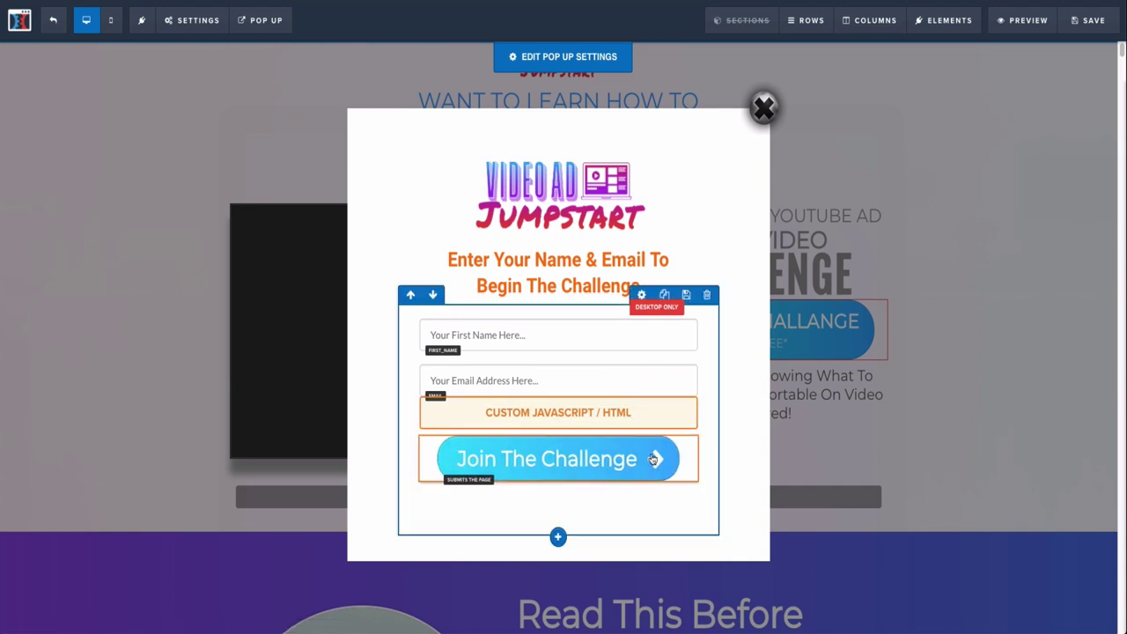
# - Review the installation script in the CF FB Fire Event lesson
pyautogui.click(302, 170)
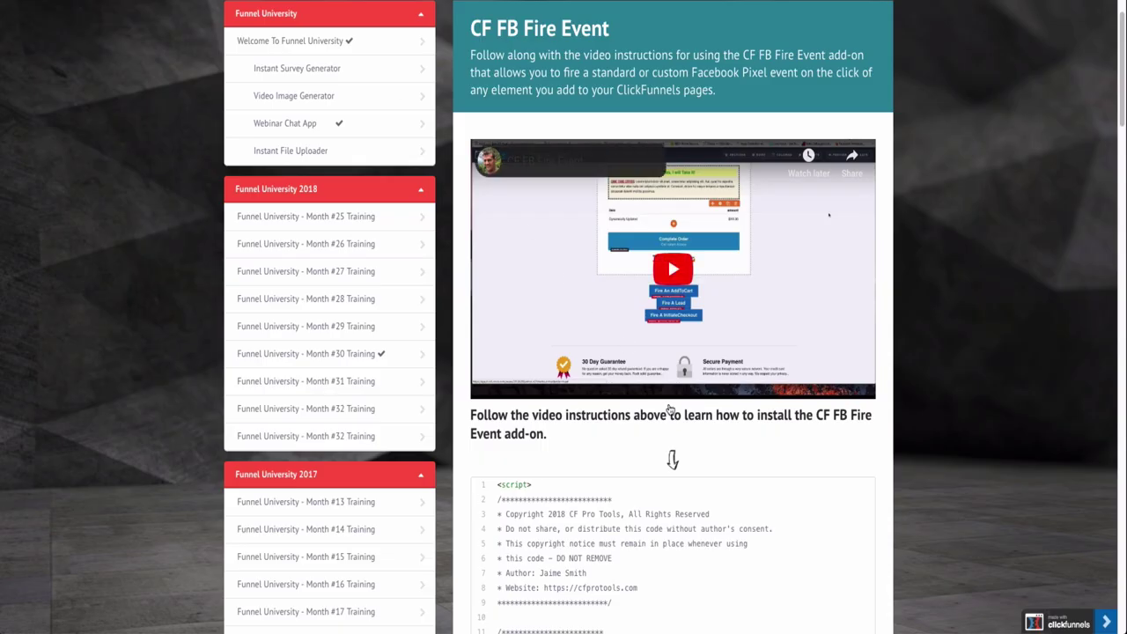
pyautogui.scroll(-4, 595, 540)
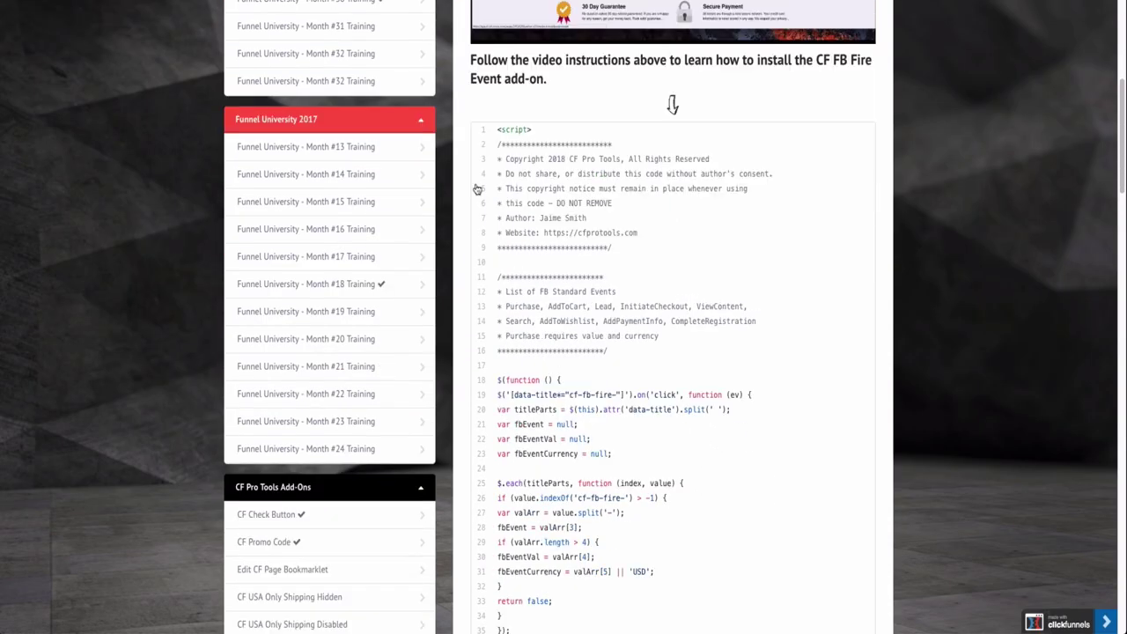
pyautogui.scroll(-7, 595, 540)
pyautogui.scroll(8, 611, 399)
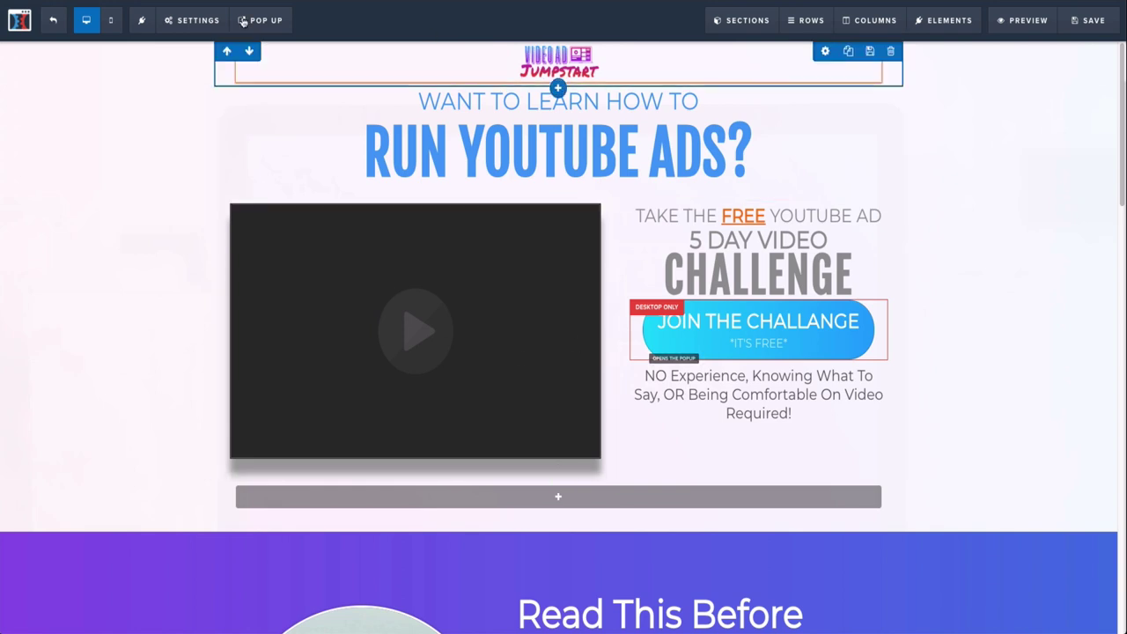
# - Examine the optin page's header and footer tracking code for the CF FB Fire Event script
pyautogui.click(198, 25)
pyautogui.click(222, 104)
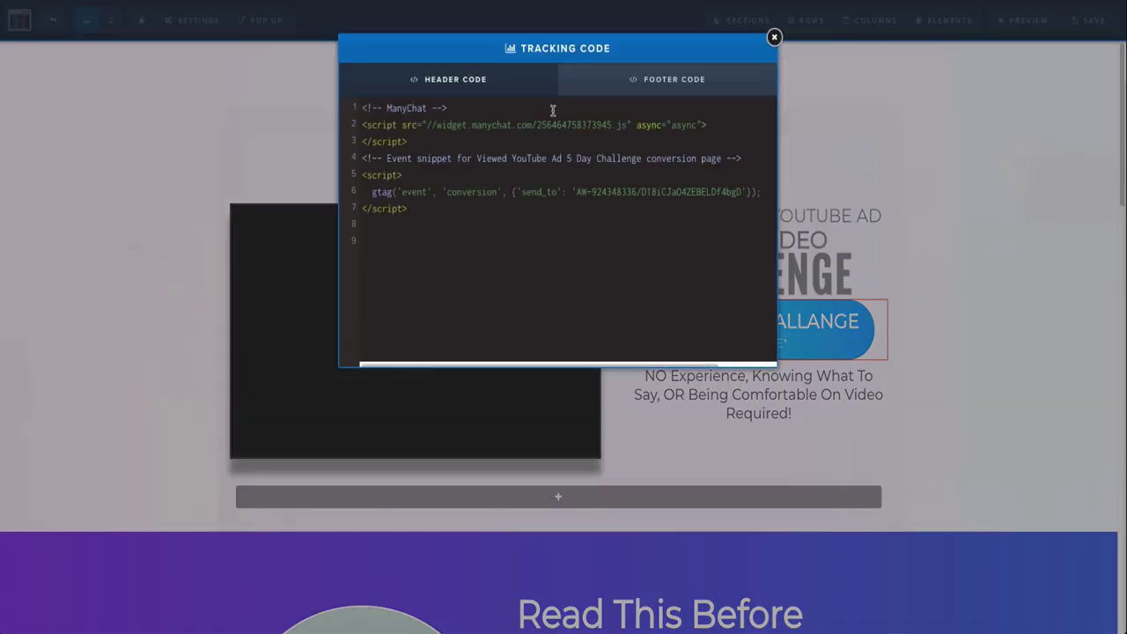
pyautogui.click(629, 91)
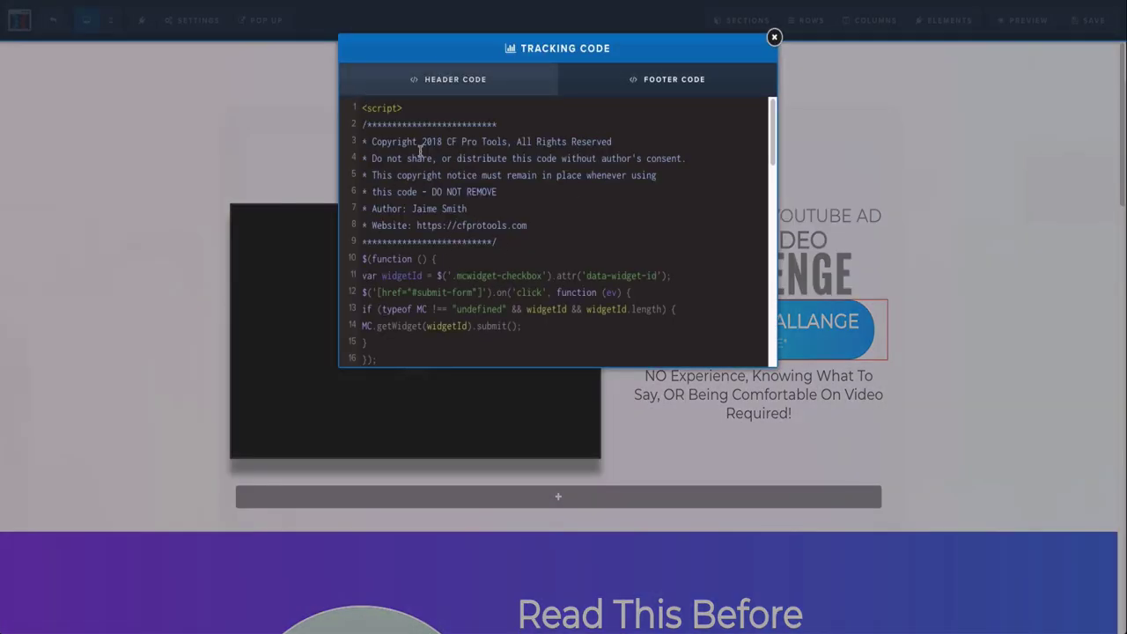
pyautogui.scroll(-1, 435, 306)
pyautogui.scroll(1, 435, 280)
pyautogui.scroll(-15, 453, 278)
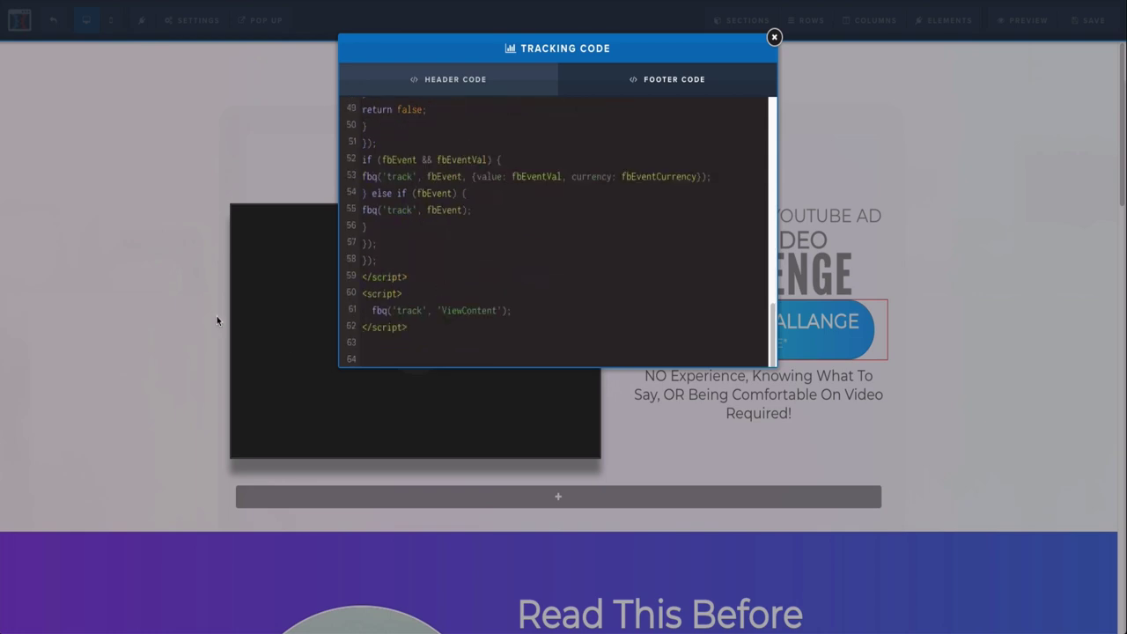
pyautogui.click(201, 367)
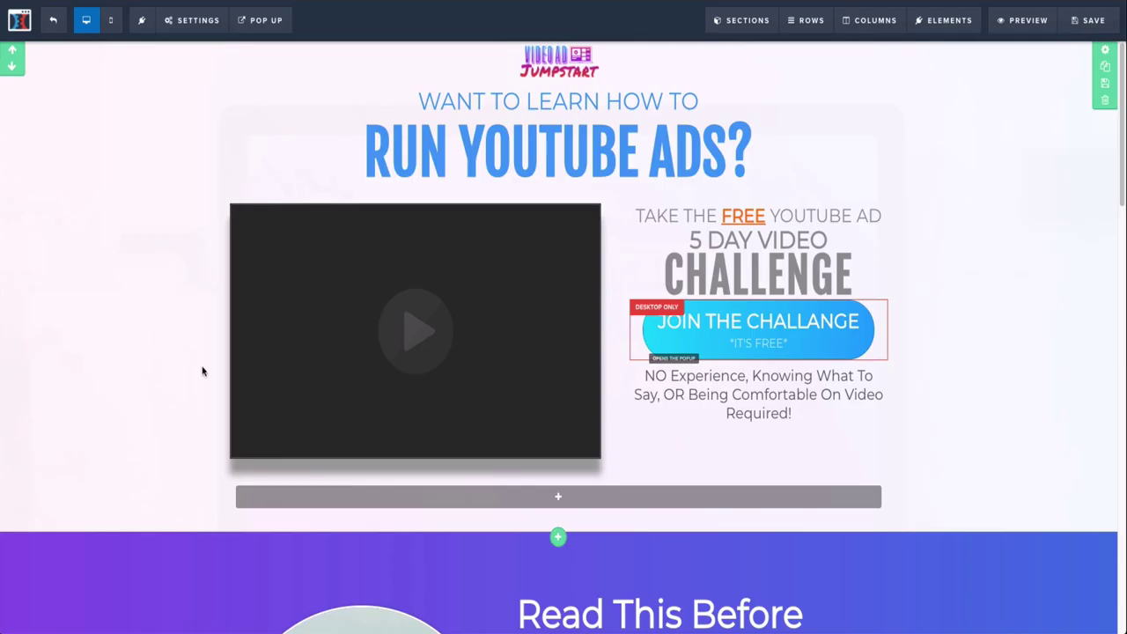
# - Show the page's pop-up and inspect the CSS title of its Join The Challenge button
pyautogui.moveTo(260, 19)
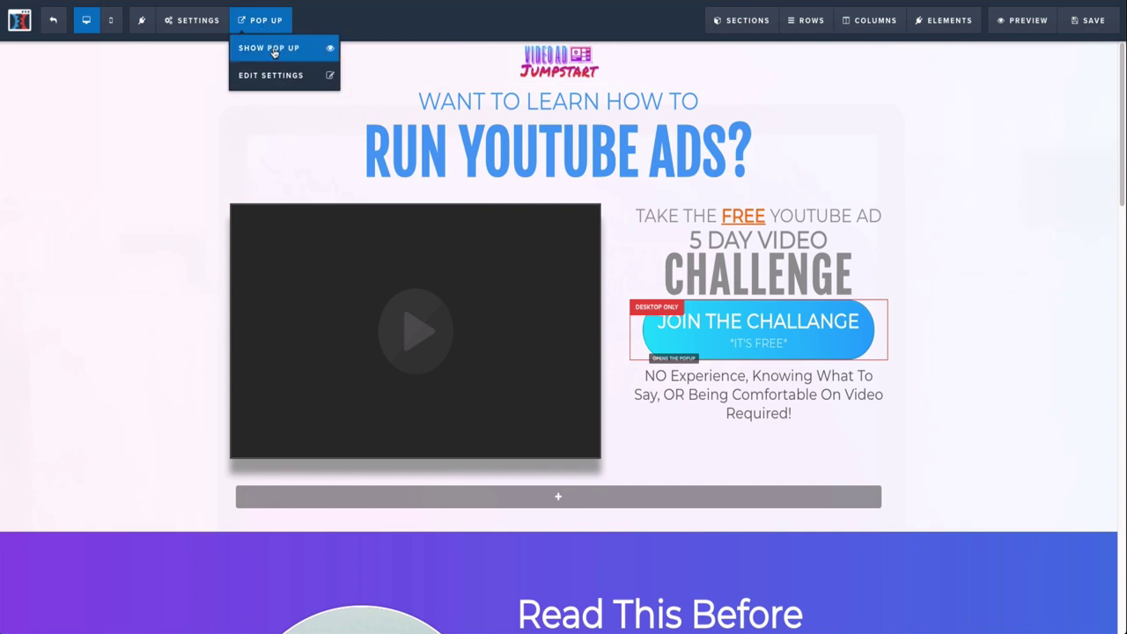
pyautogui.click(271, 44)
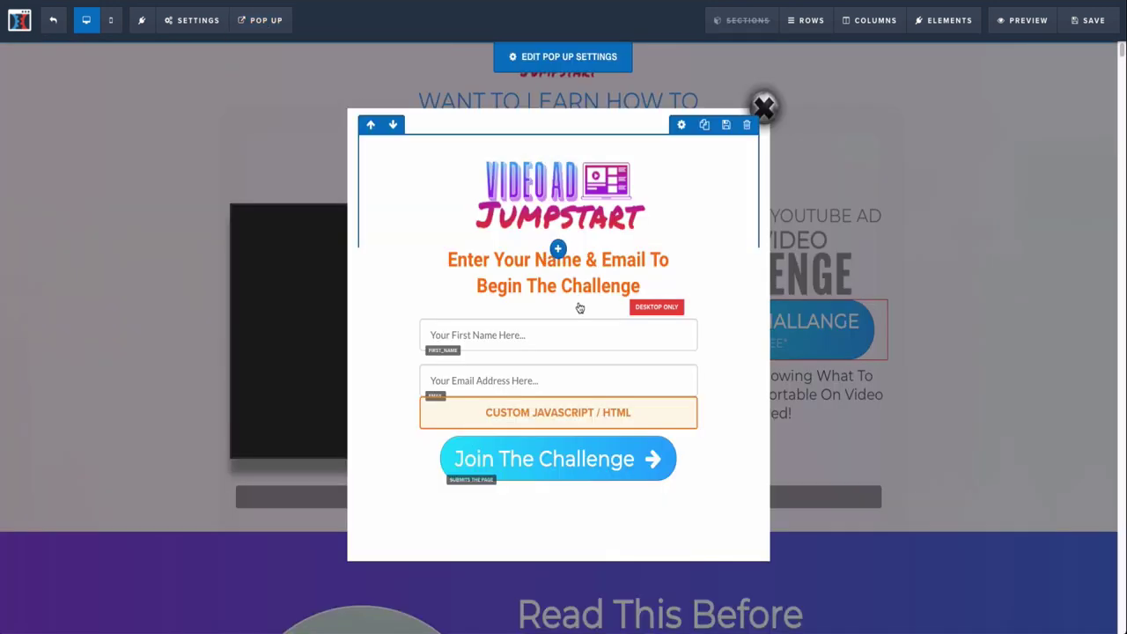
pyautogui.click(584, 462)
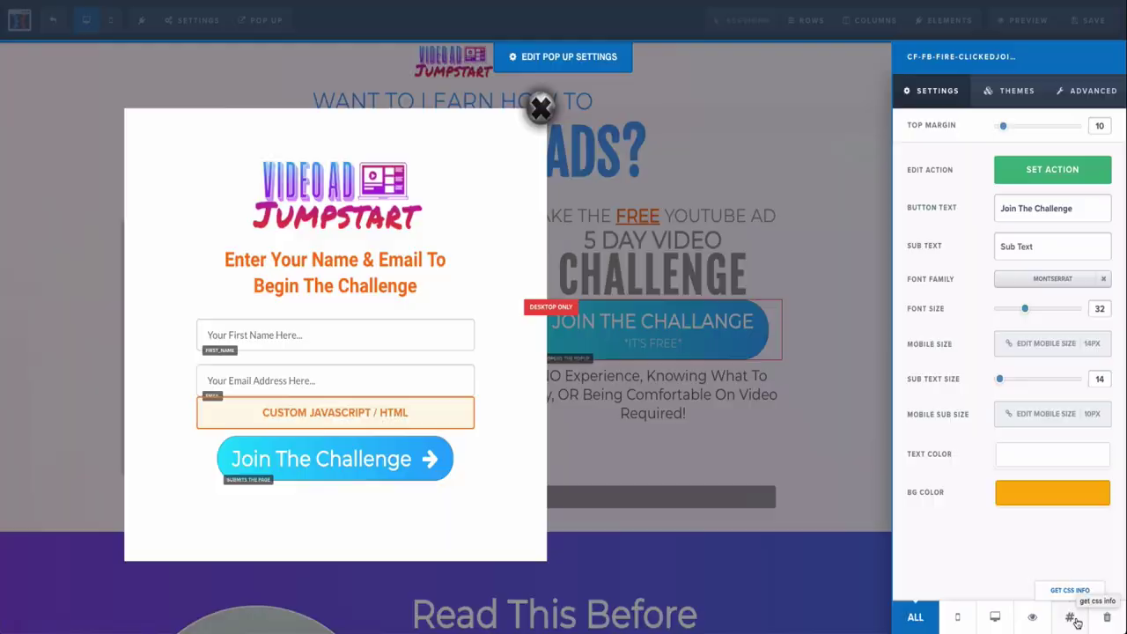
pyautogui.click(1076, 621)
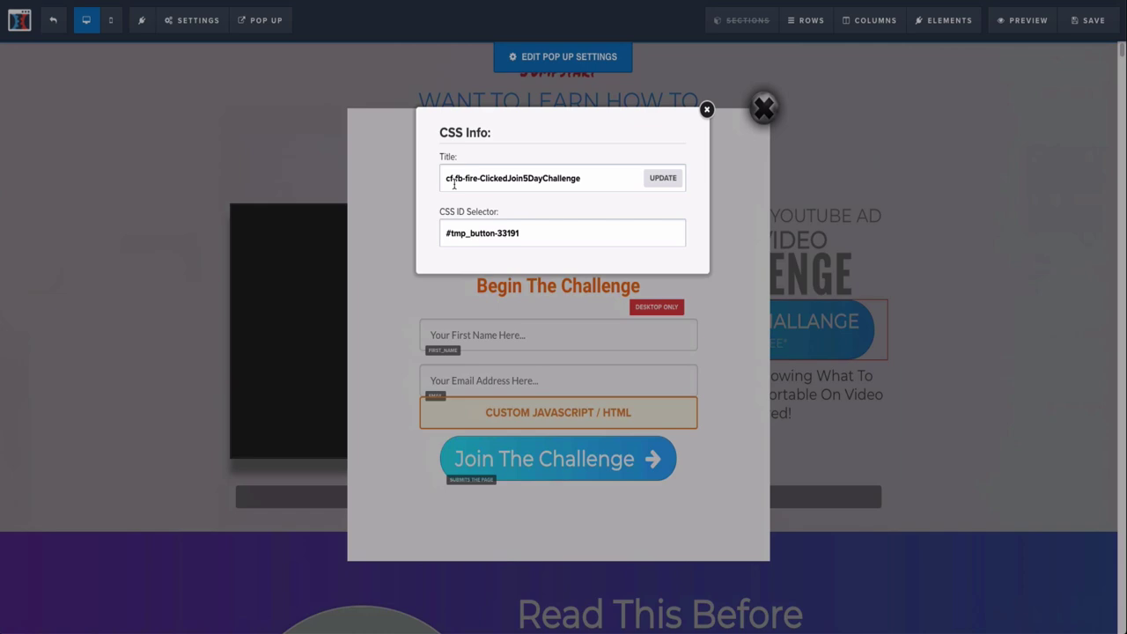
pyautogui.click(250, 53)
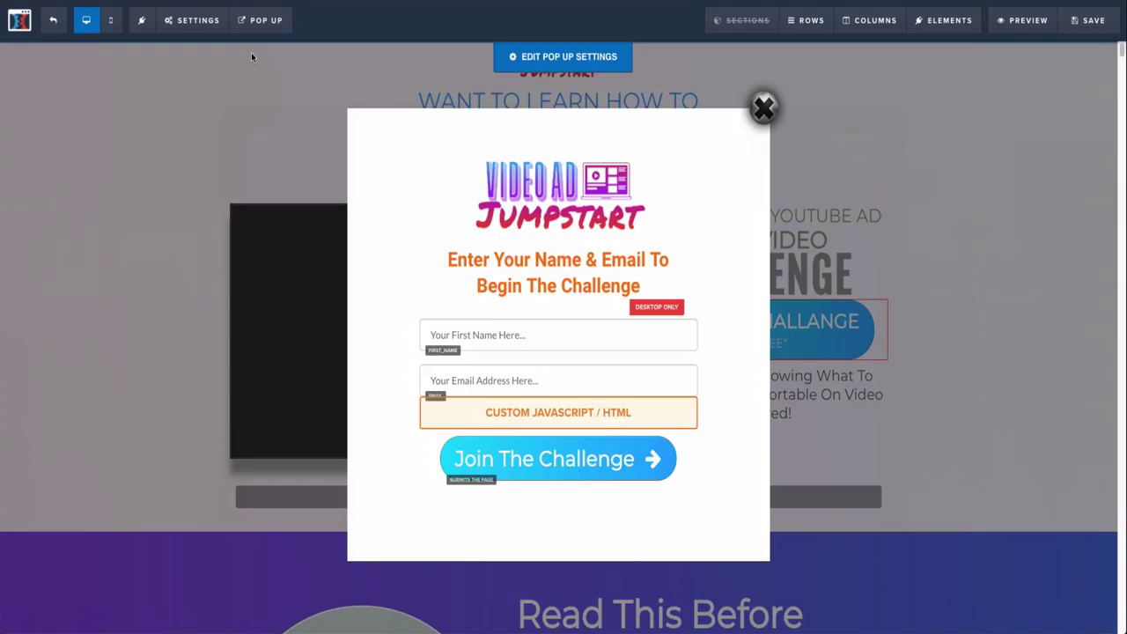
# - Copy the standard event name AddToCart from the event list in the page's footer tracking code
pyautogui.click(201, 26)
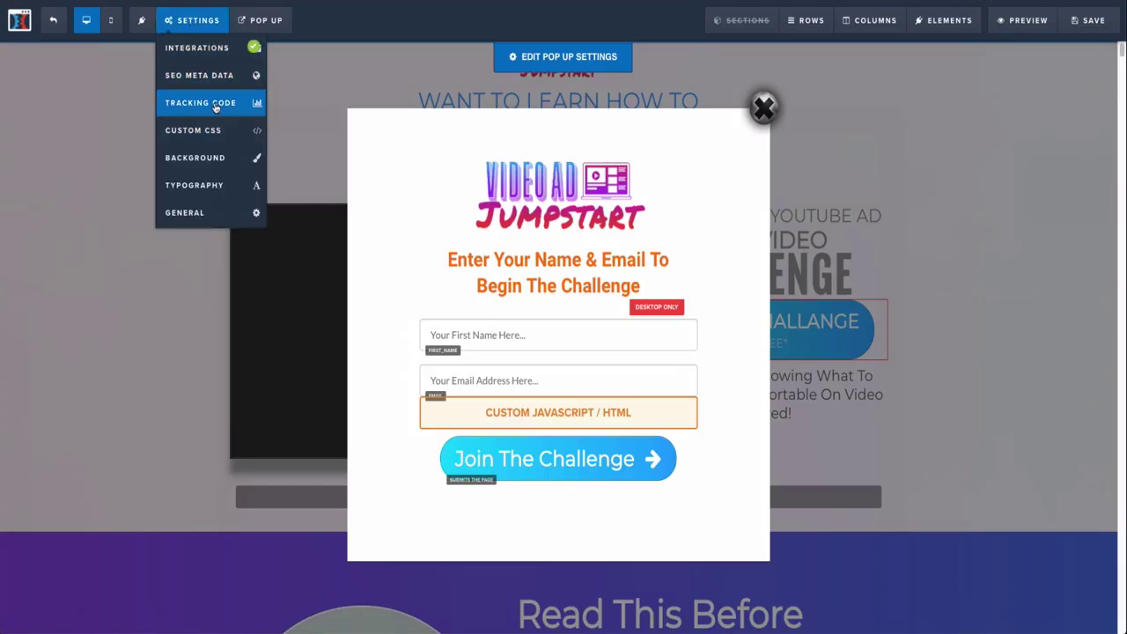
pyautogui.click(216, 104)
pyautogui.click(569, 94)
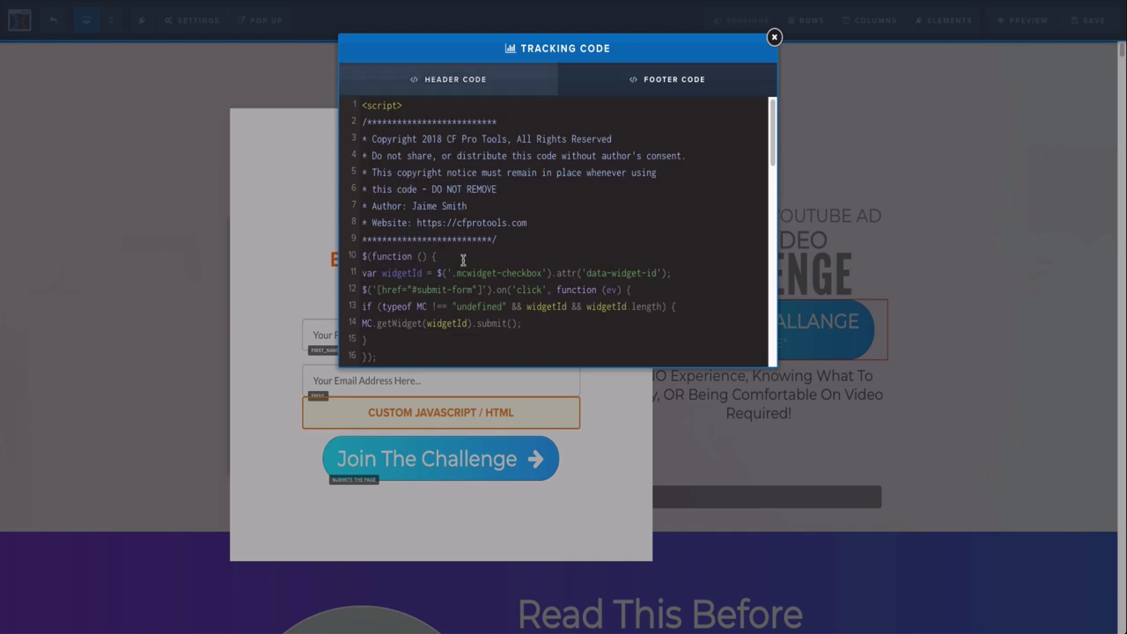
pyautogui.scroll(-2, 463, 255)
pyautogui.scroll(-3, 462, 252)
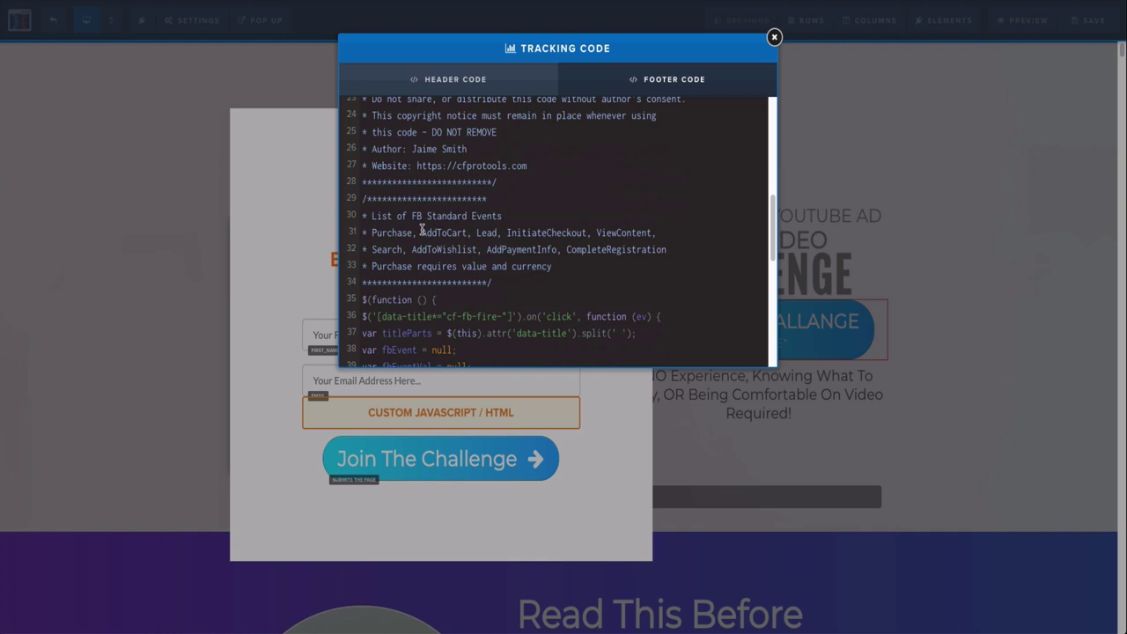
pyautogui.moveTo(421, 230); pyautogui.dragTo(464, 232)
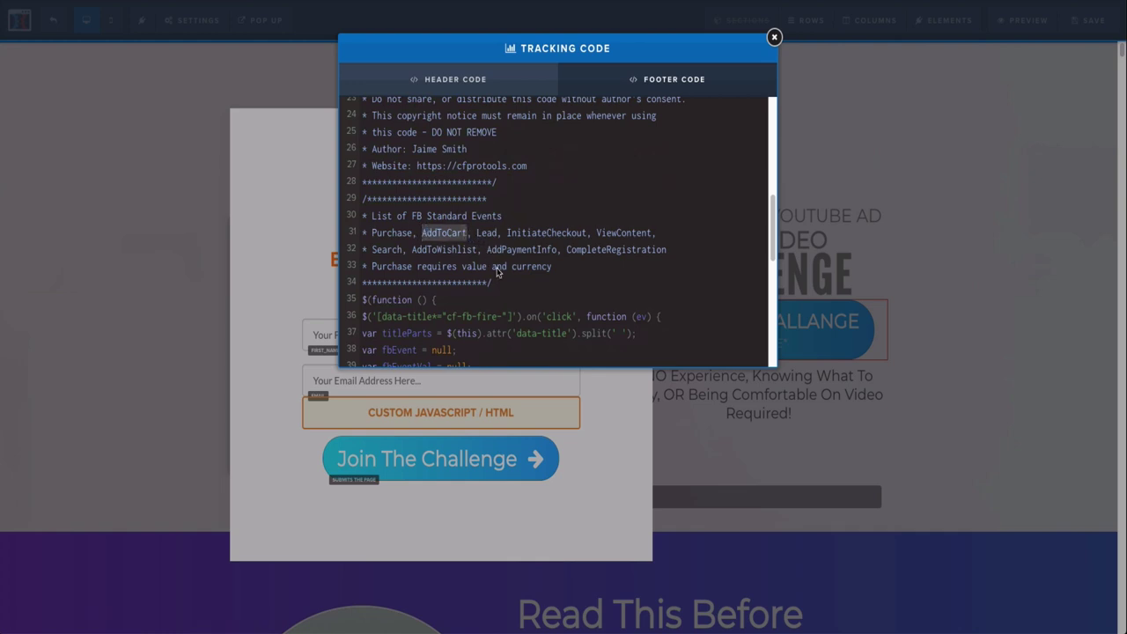
pyautogui.rightClick(451, 234)
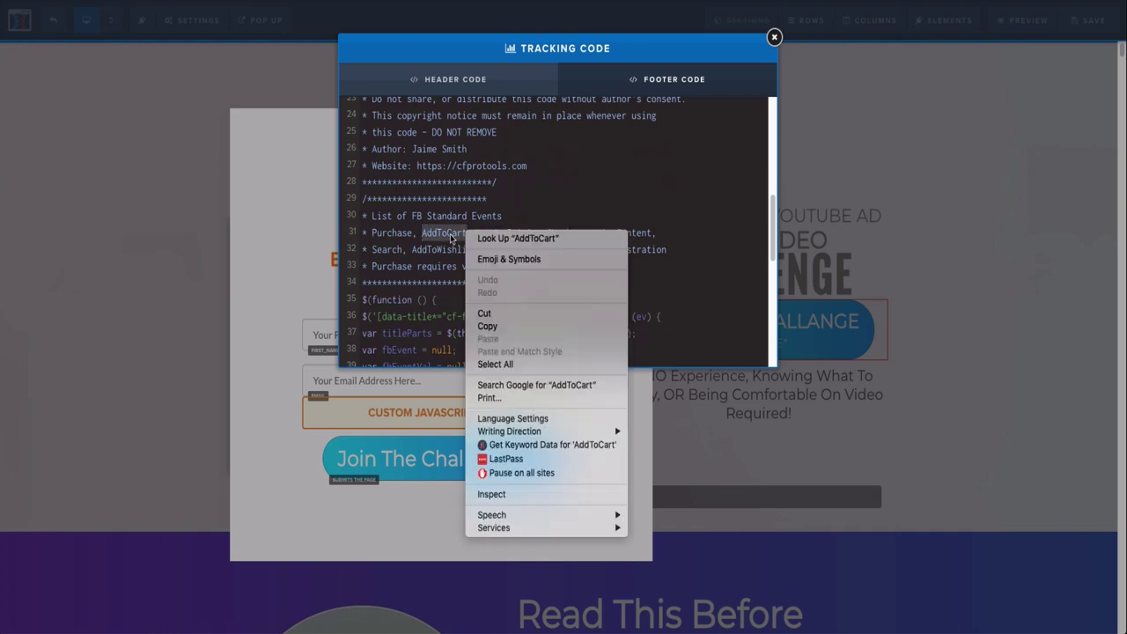
pyautogui.click(489, 326)
pyautogui.click(267, 304)
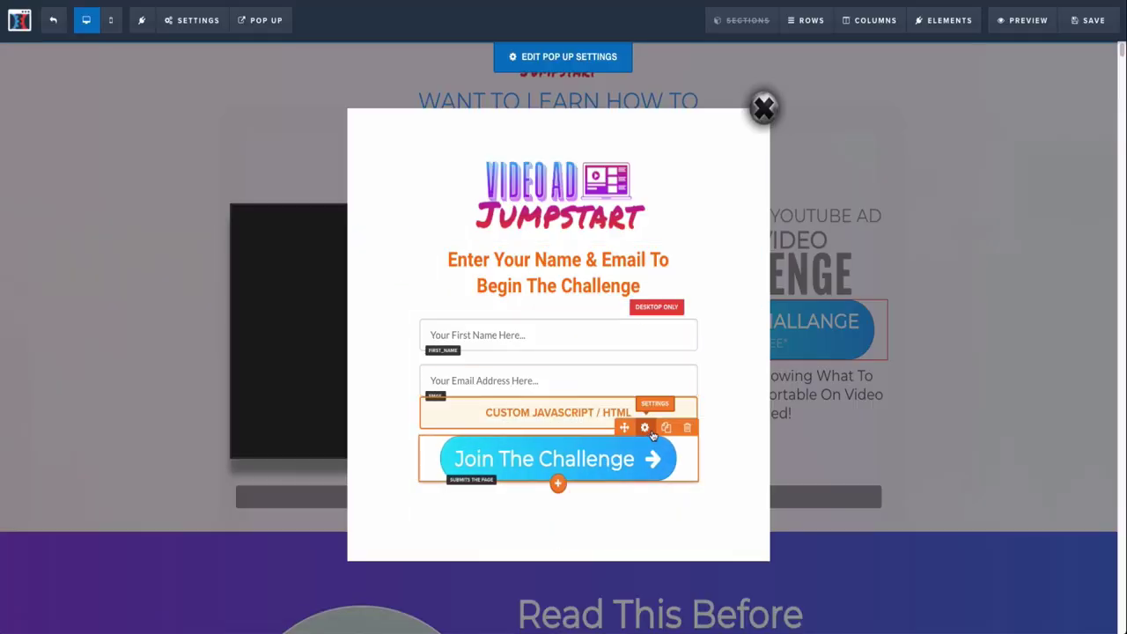
# - Try changing the Join The Challenge button's CSS title to cf-fb-fire-AddToCart, and check the title in the button's settings
pyautogui.click(644, 428)
pyautogui.click(1070, 618)
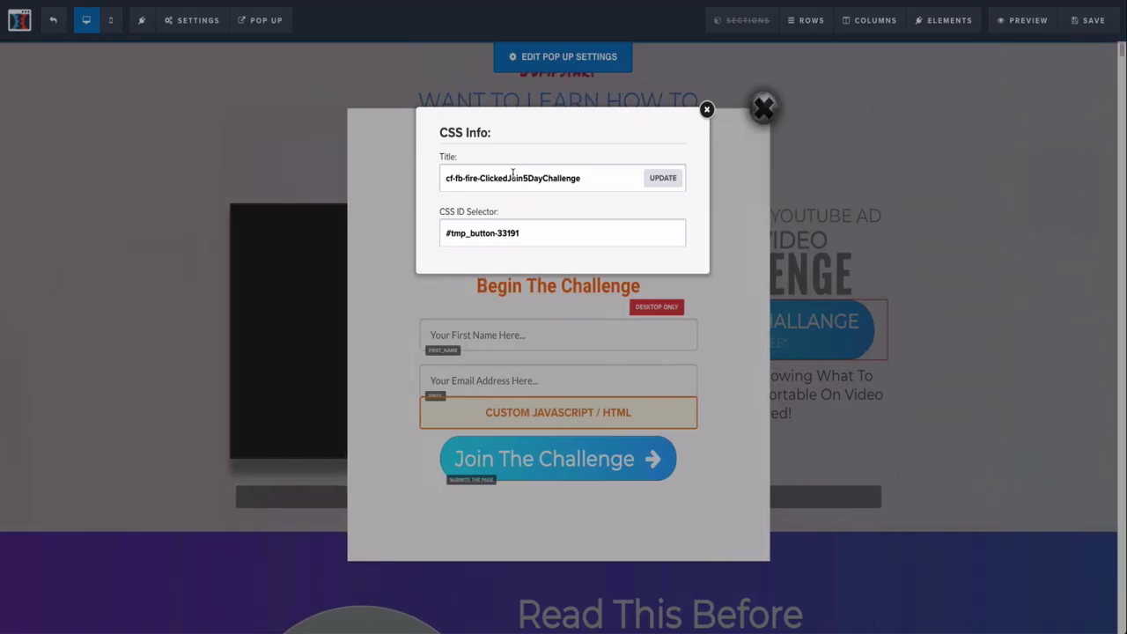
pyautogui.moveTo(481, 178); pyautogui.dragTo(620, 177)
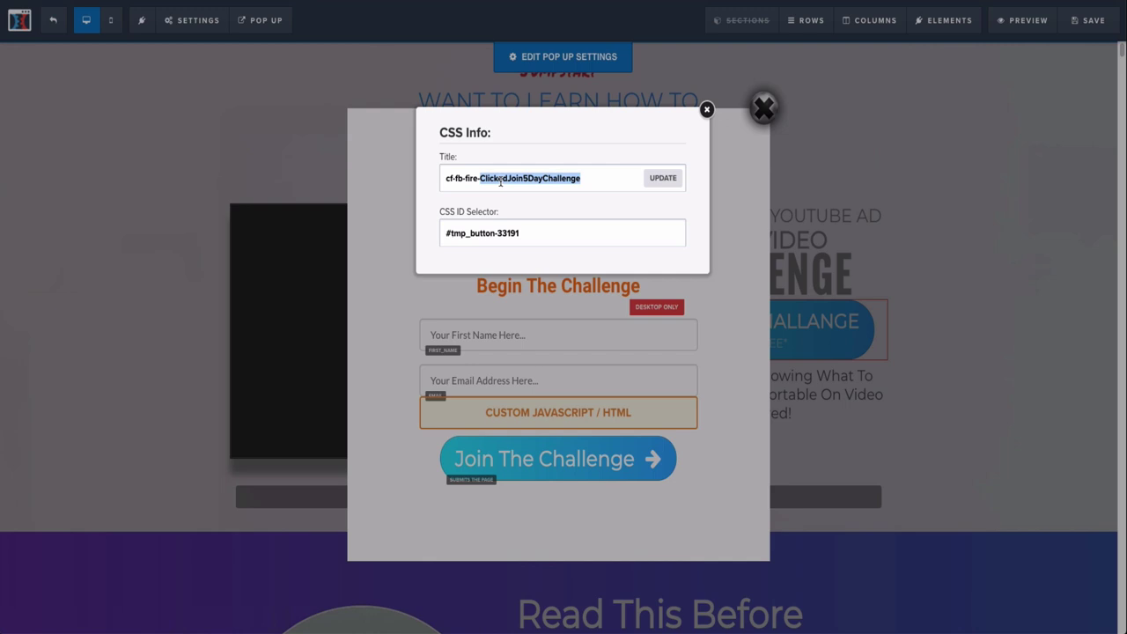
pyautogui.hotkey('ctrl', 'v')
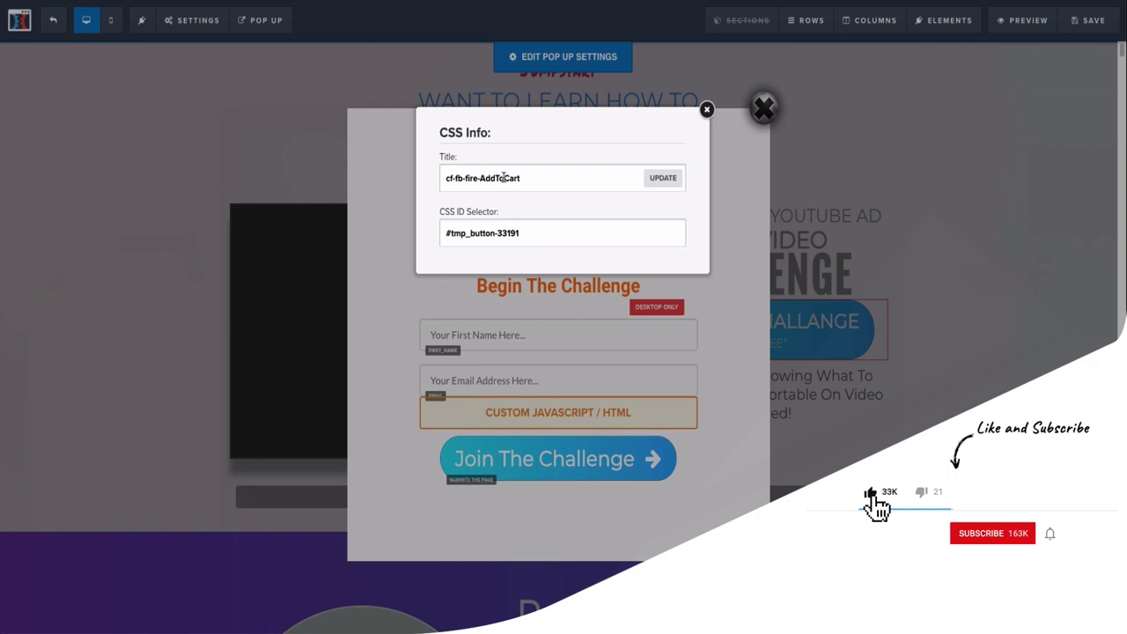
pyautogui.click(707, 109)
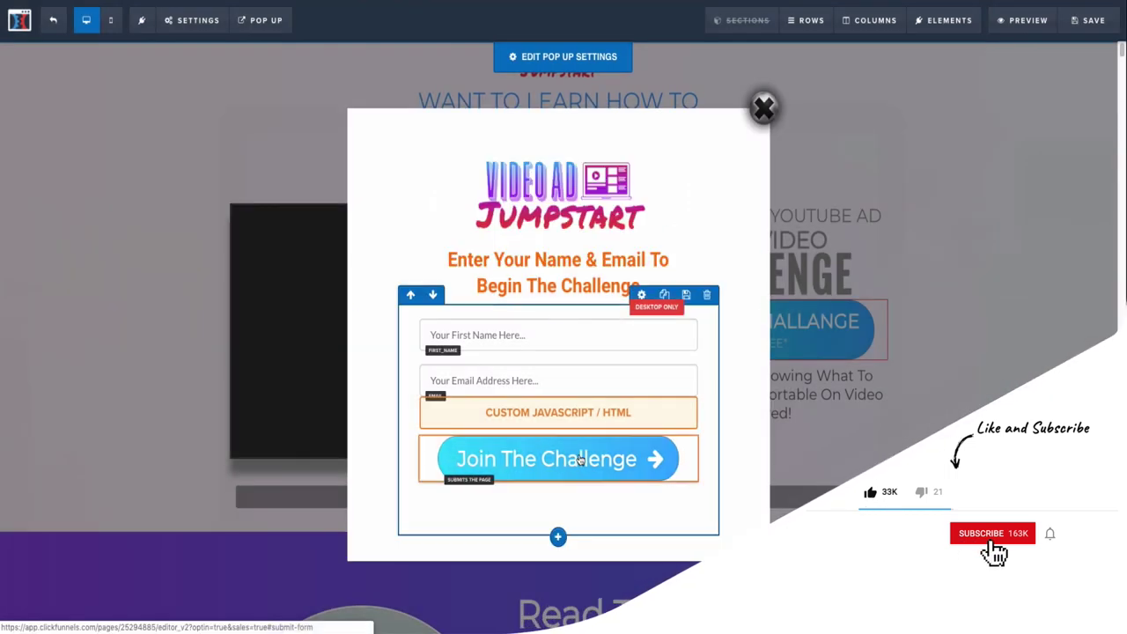
pyautogui.click(638, 437)
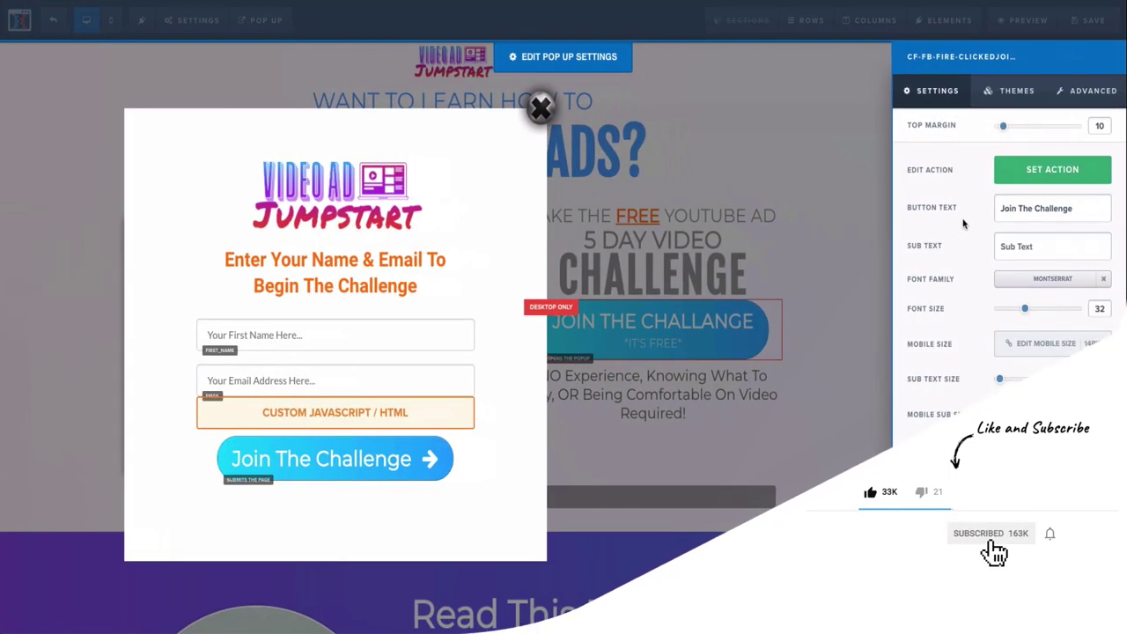
pyautogui.click(962, 56)
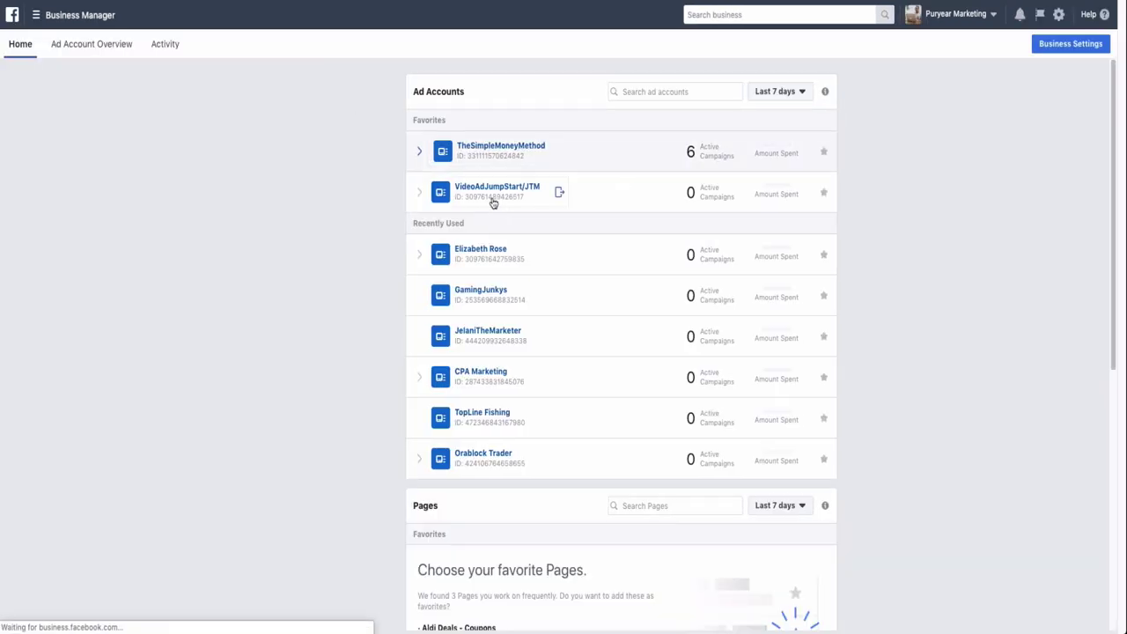
# - In Facebook Business Manager, open Custom Conversions and select the VideoAdJumpStart/JTM ad account
pyautogui.click(74, 16)
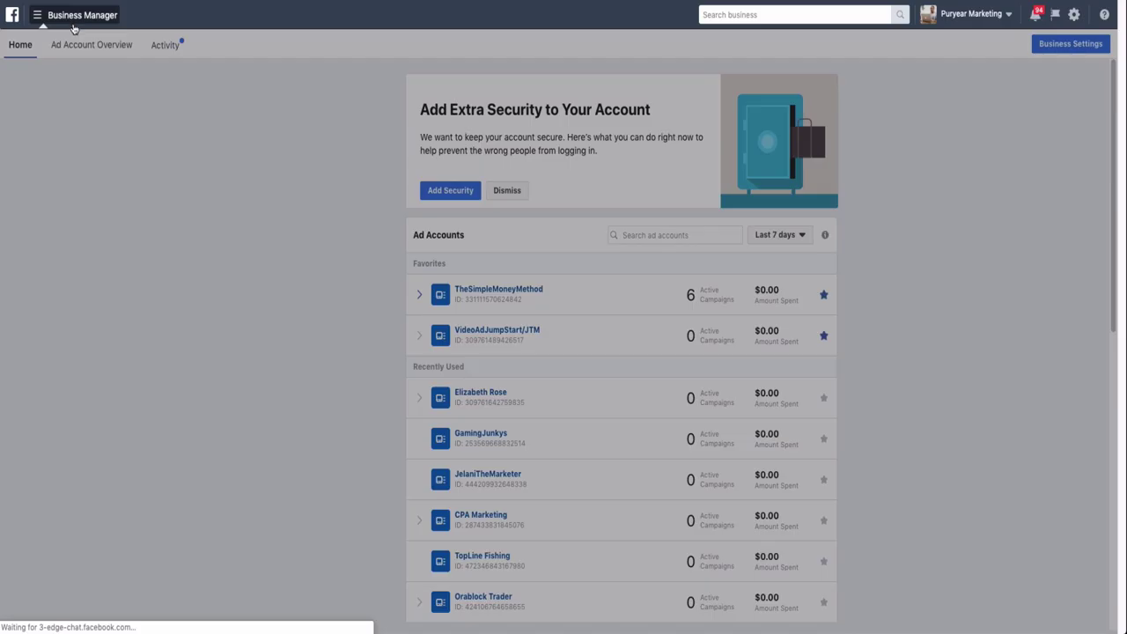
pyautogui.moveTo(100, 337)
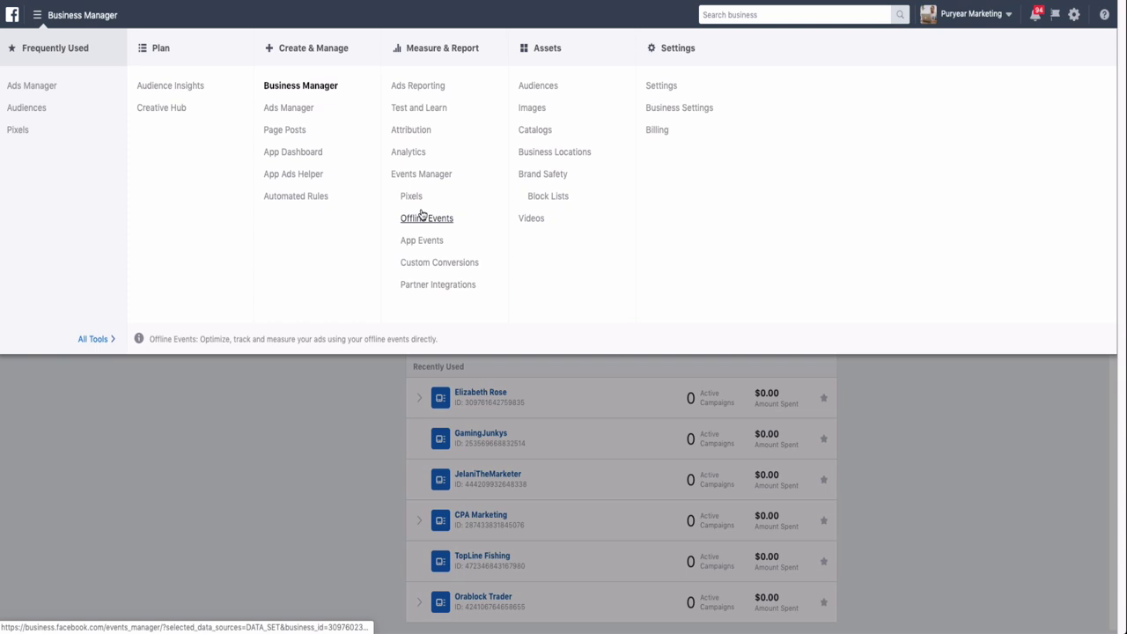
pyautogui.click(423, 266)
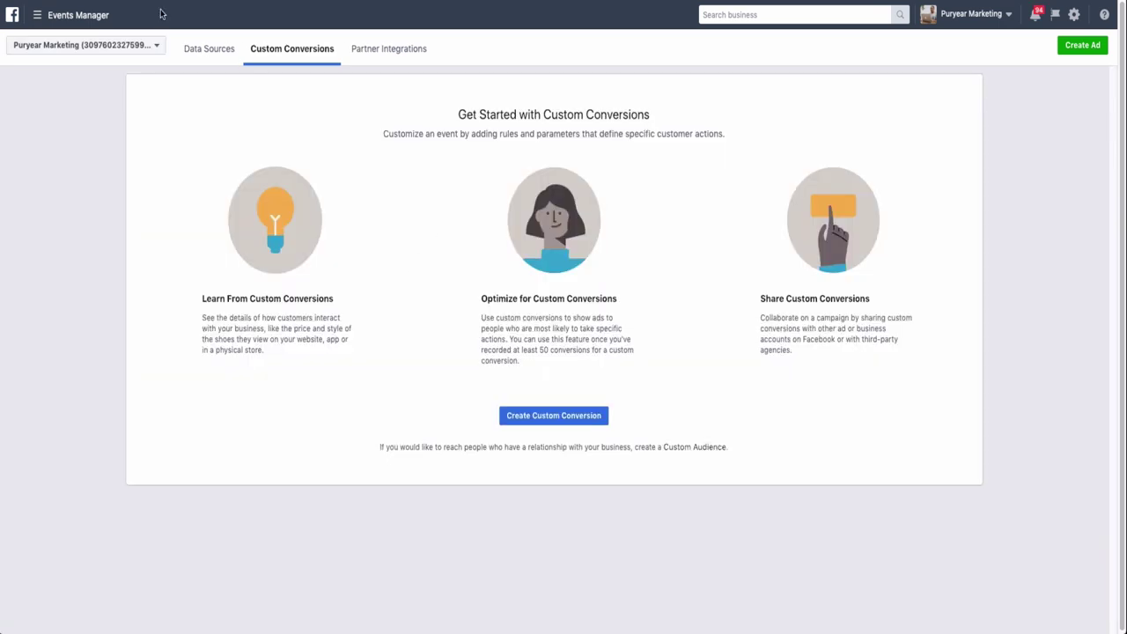
pyautogui.click(109, 44)
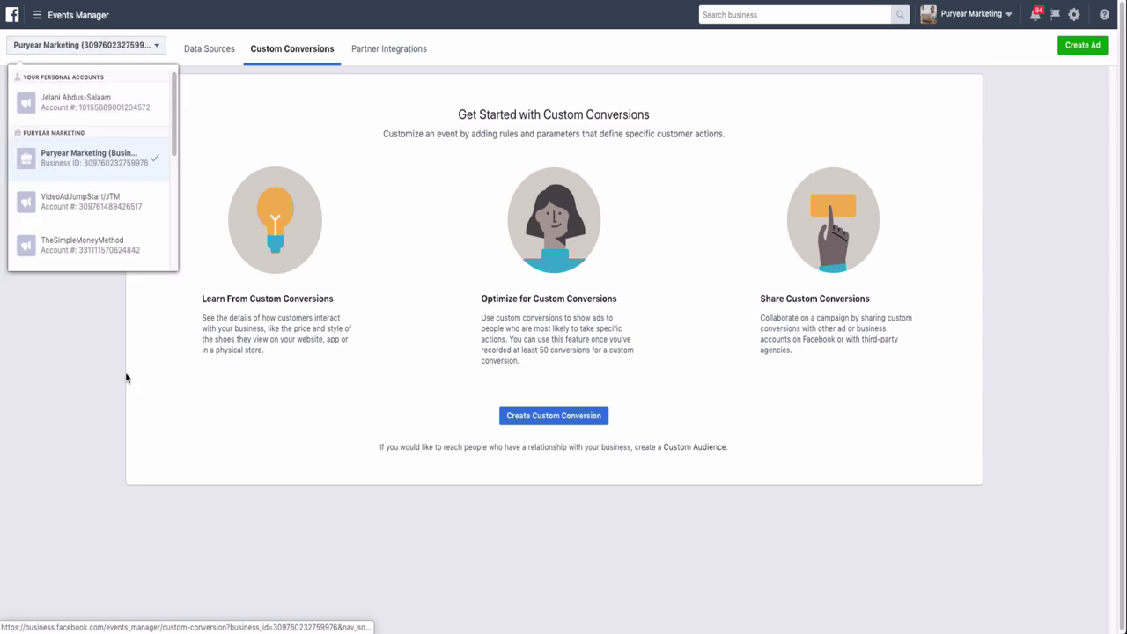
pyautogui.click(97, 218)
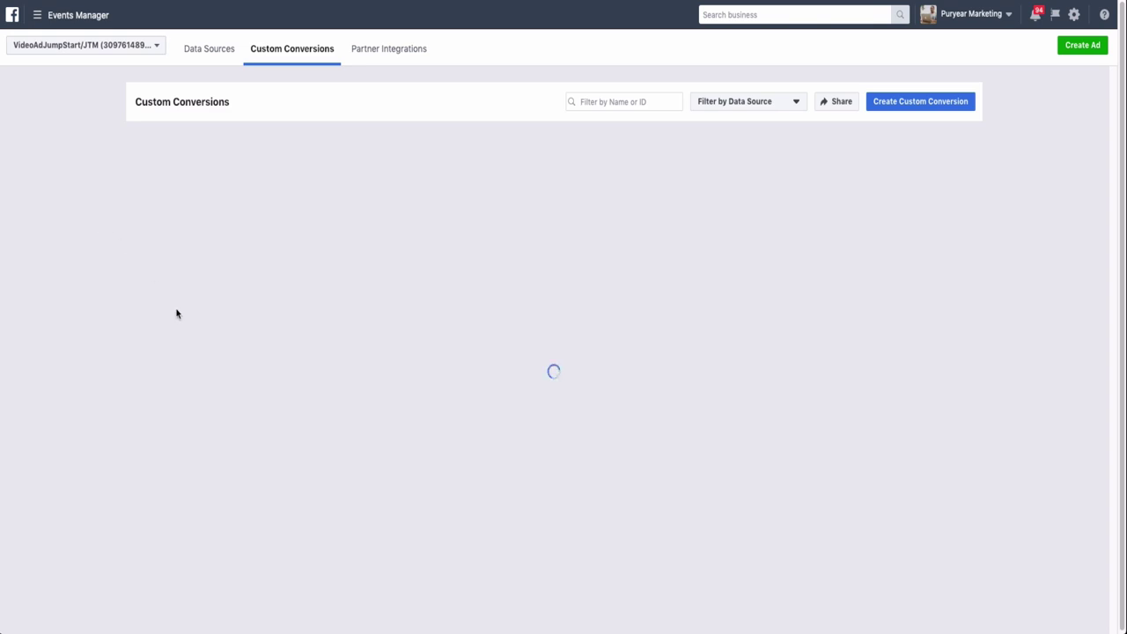
# - Start a new custom conversion for the ClickViewConvert Pixel, try ViewContent and Lead as its website event, and discard it
pyautogui.scroll(-3, 258, 291)
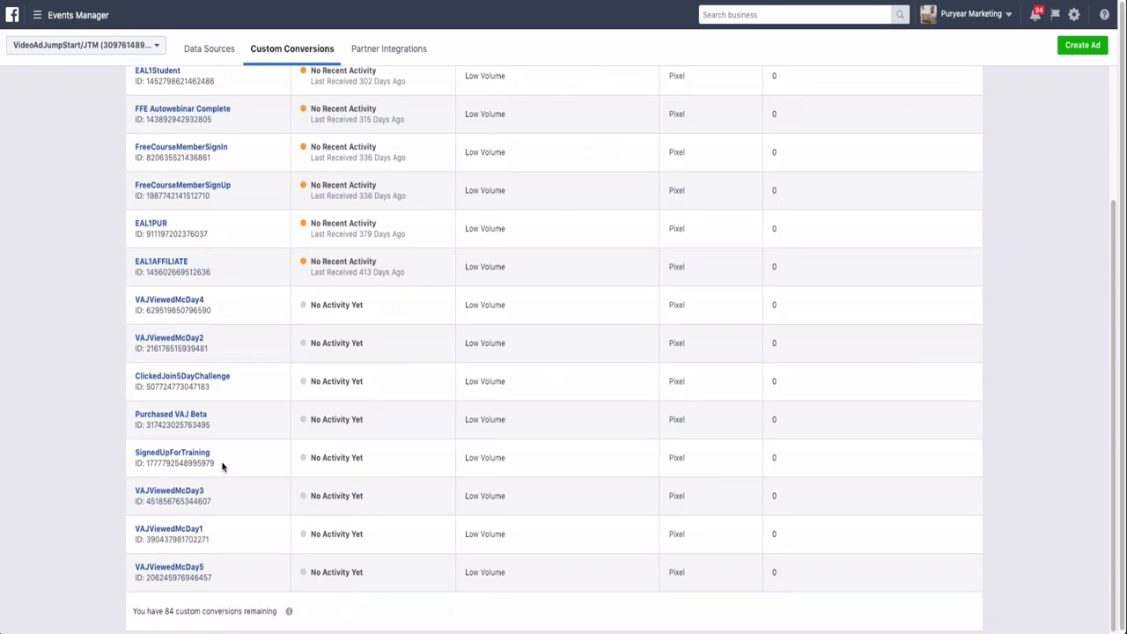
pyautogui.scroll(2, 221, 466)
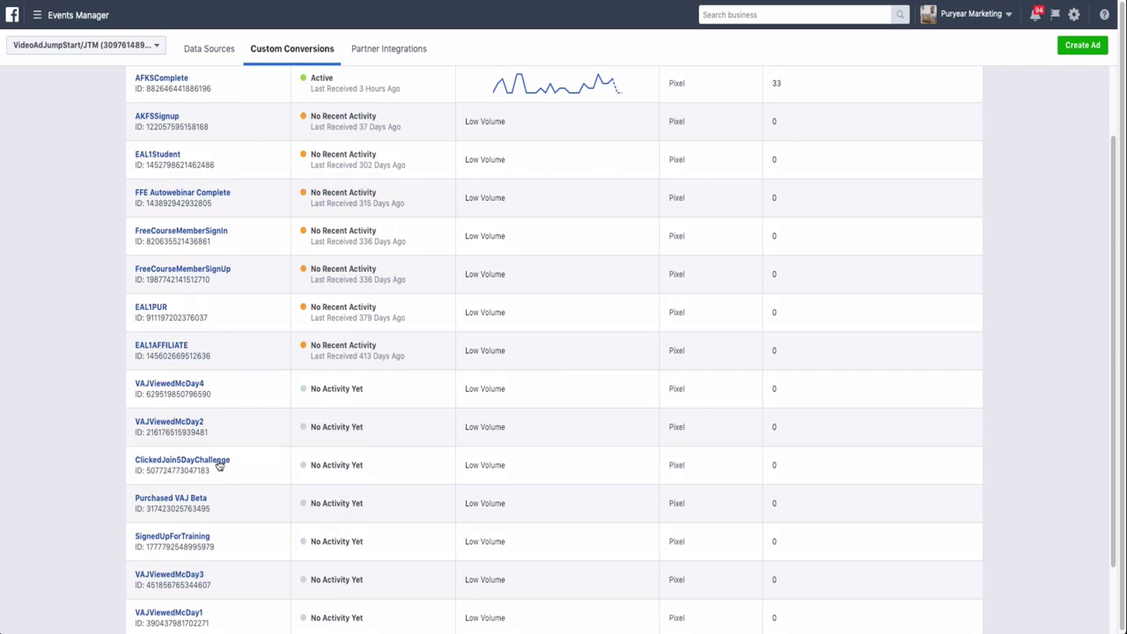
pyautogui.scroll(1, 237, 458)
pyautogui.click(920, 101)
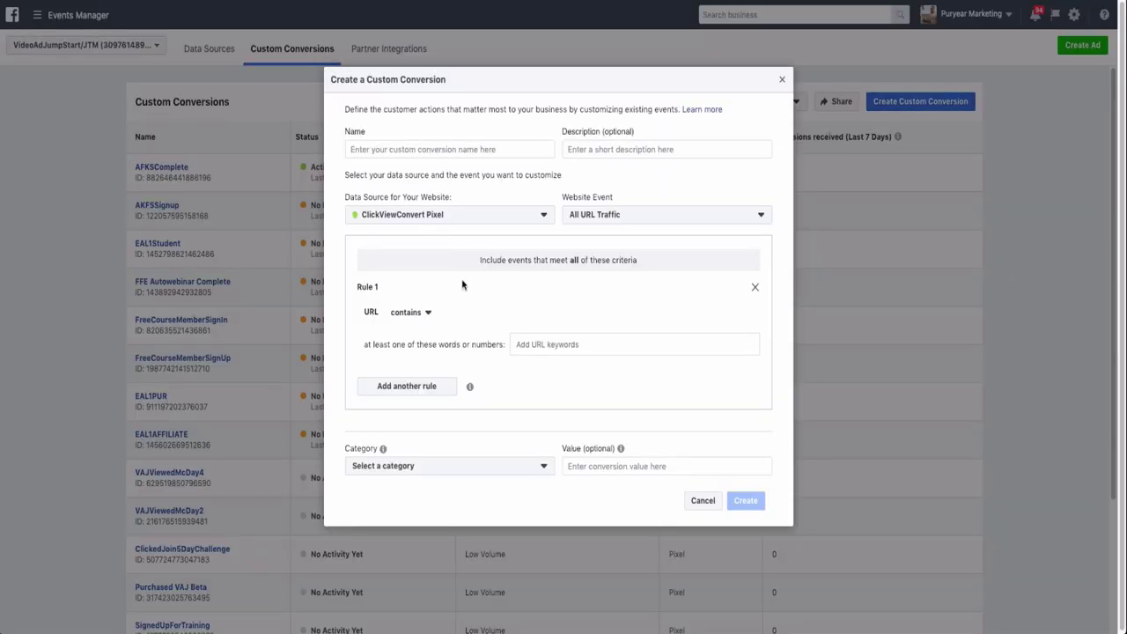
pyautogui.click(619, 217)
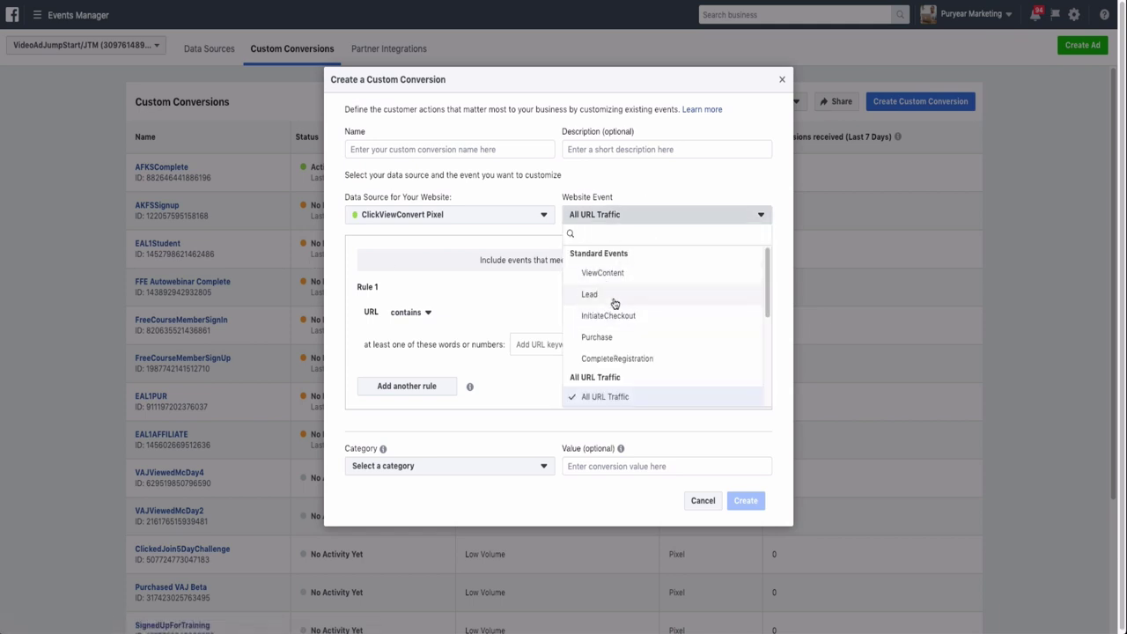
pyautogui.click(611, 297)
pyautogui.click(619, 217)
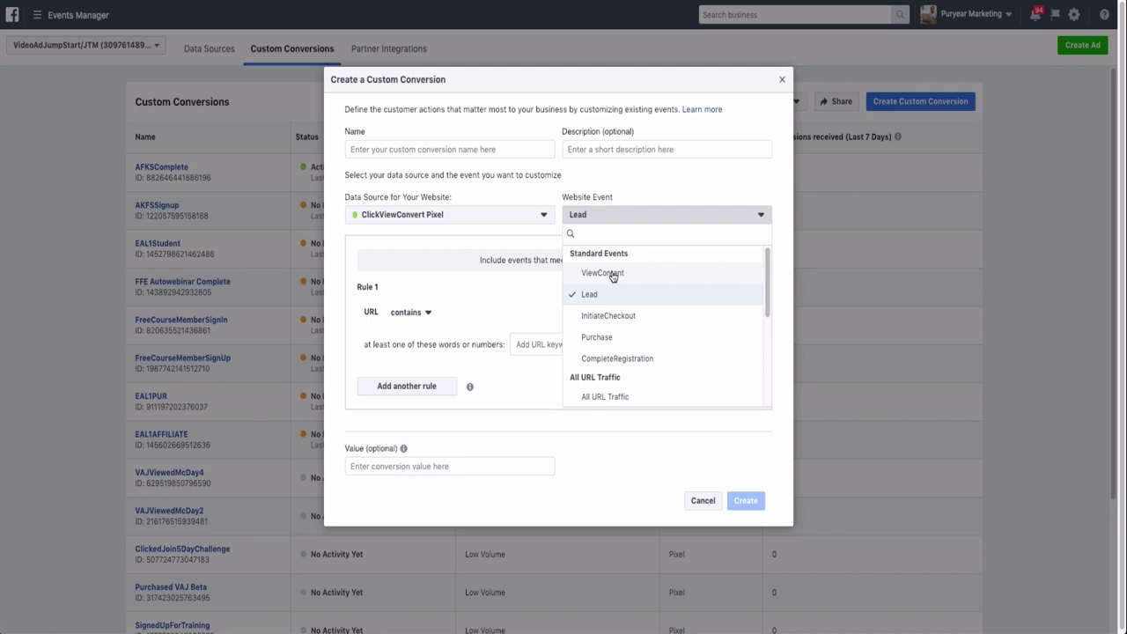
pyautogui.click(611, 274)
pyautogui.click(607, 216)
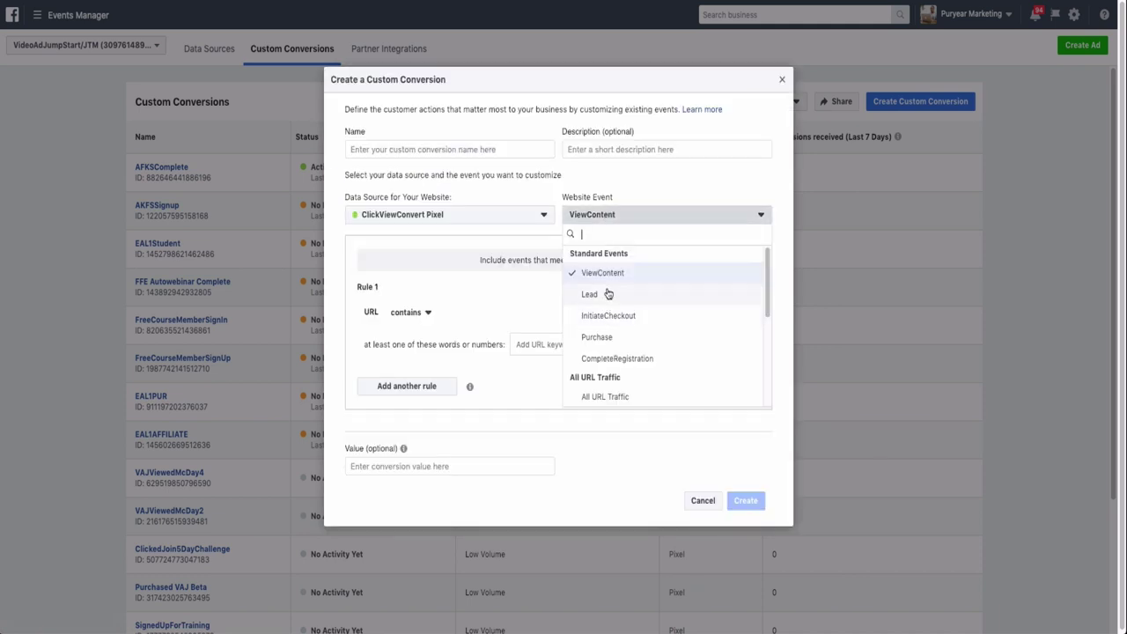
pyautogui.click(608, 292)
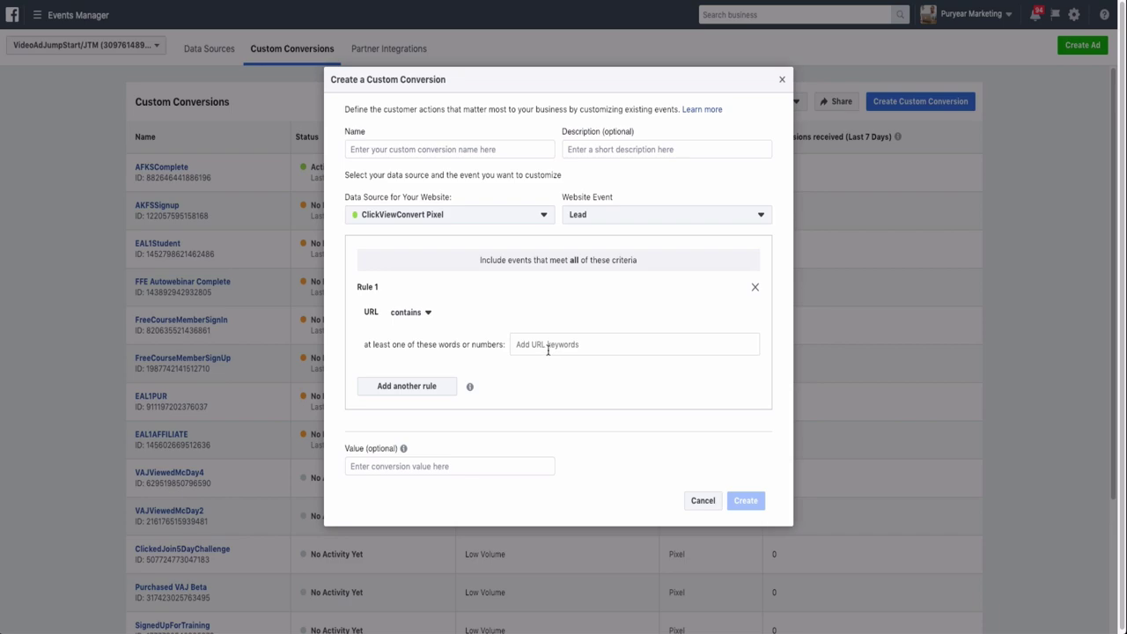
pyautogui.click(781, 80)
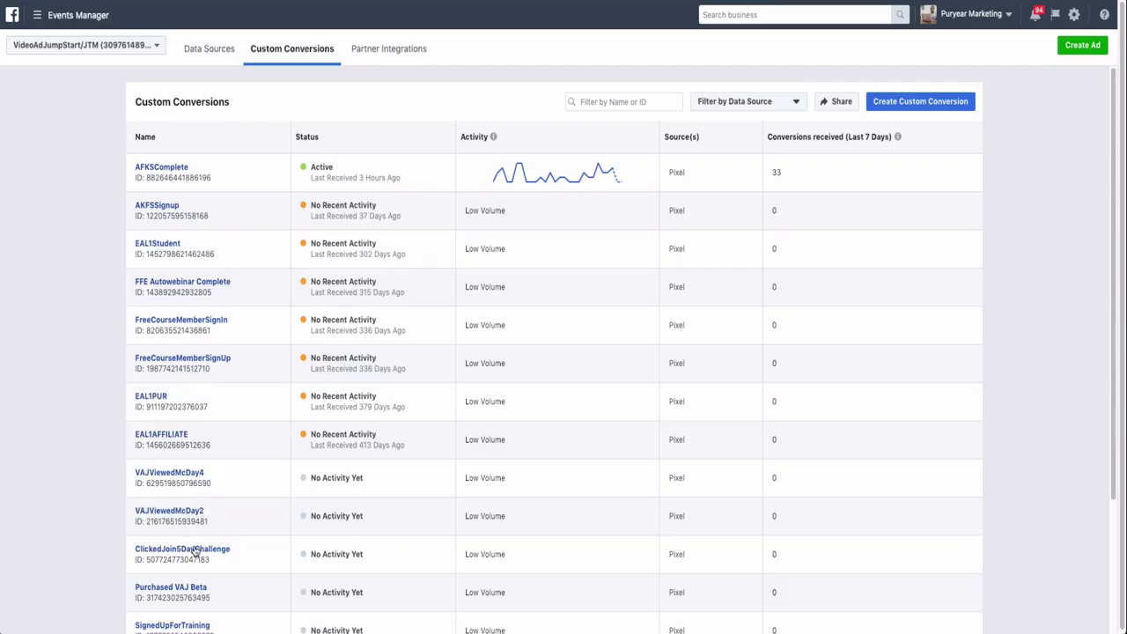
# - Open the ClickedJoin5DayChallenge custom conversion and examine the event and URL in its rule, then close its overview
pyautogui.click(220, 550)
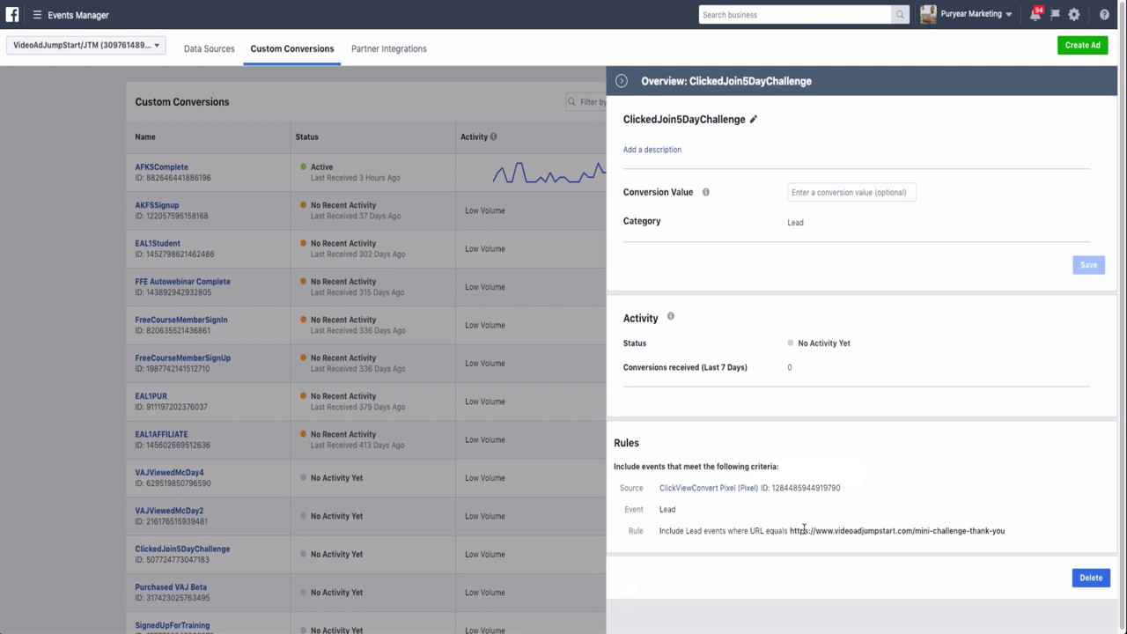
pyautogui.moveTo(803, 528); pyautogui.dragTo(1018, 533)
pyautogui.click(1017, 531)
pyautogui.tripleClick(829, 528)
pyautogui.click(786, 534)
pyautogui.moveTo(1021, 532); pyautogui.dragTo(937, 532)
pyautogui.click(833, 547)
pyautogui.click(451, 296)
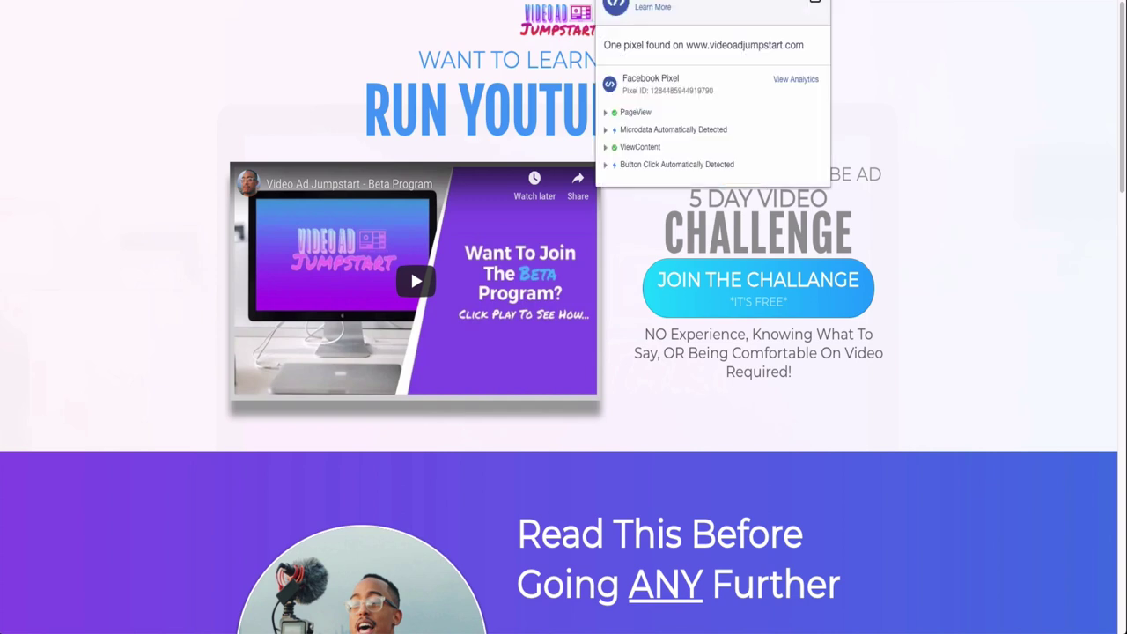
# - Switch to the live opt-in page and check the events that Facebook Pixel Helper reports before signing up
pyautogui.click(922, 79)
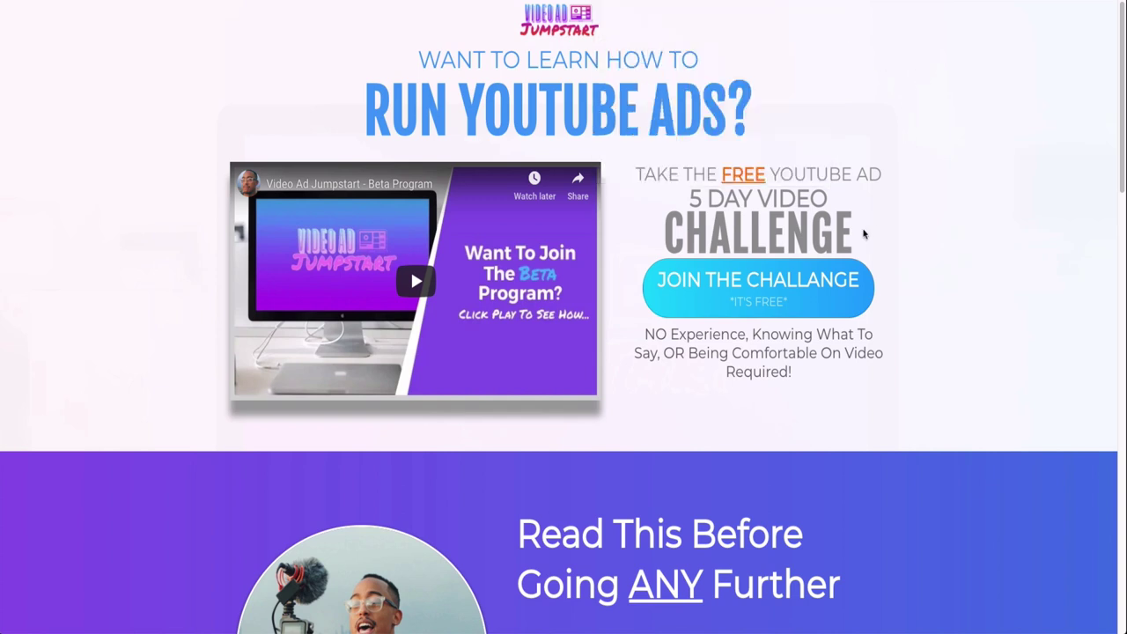
pyautogui.click(791, 278)
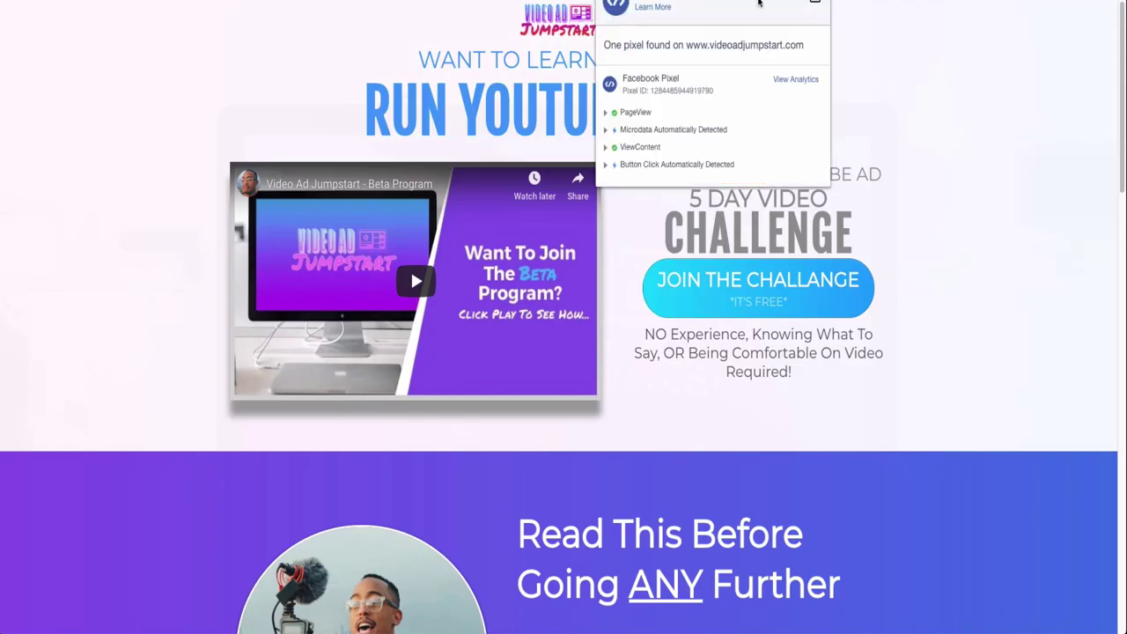
pyautogui.click(862, 102)
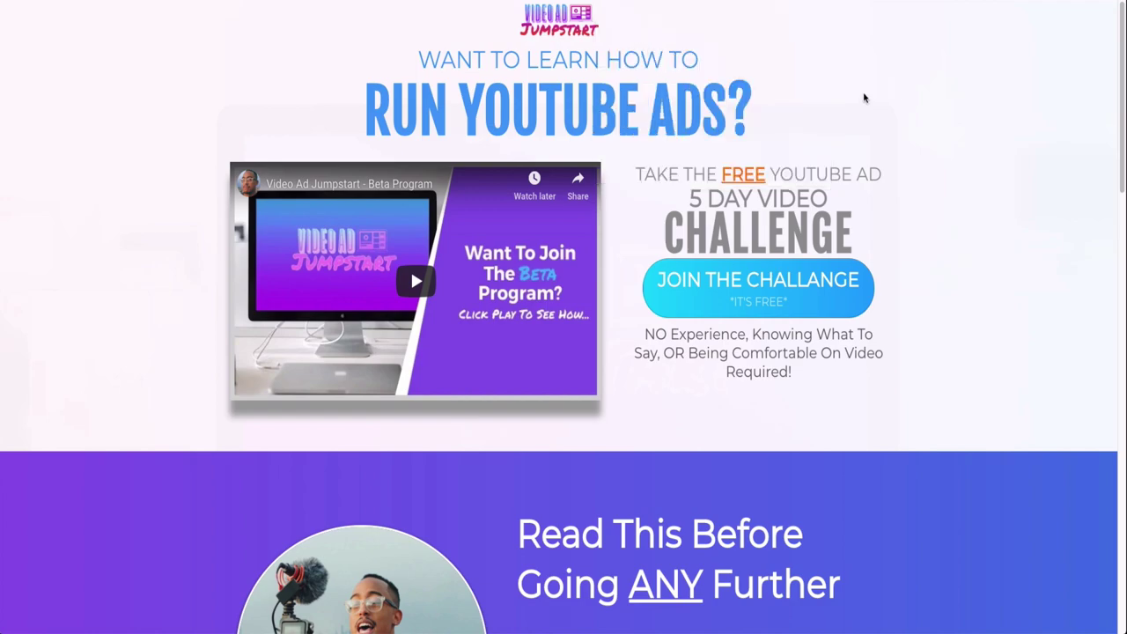
# - Fill in the first name in the opt-in page's pop-up form and submit it to join the challenge
pyautogui.click(715, 287)
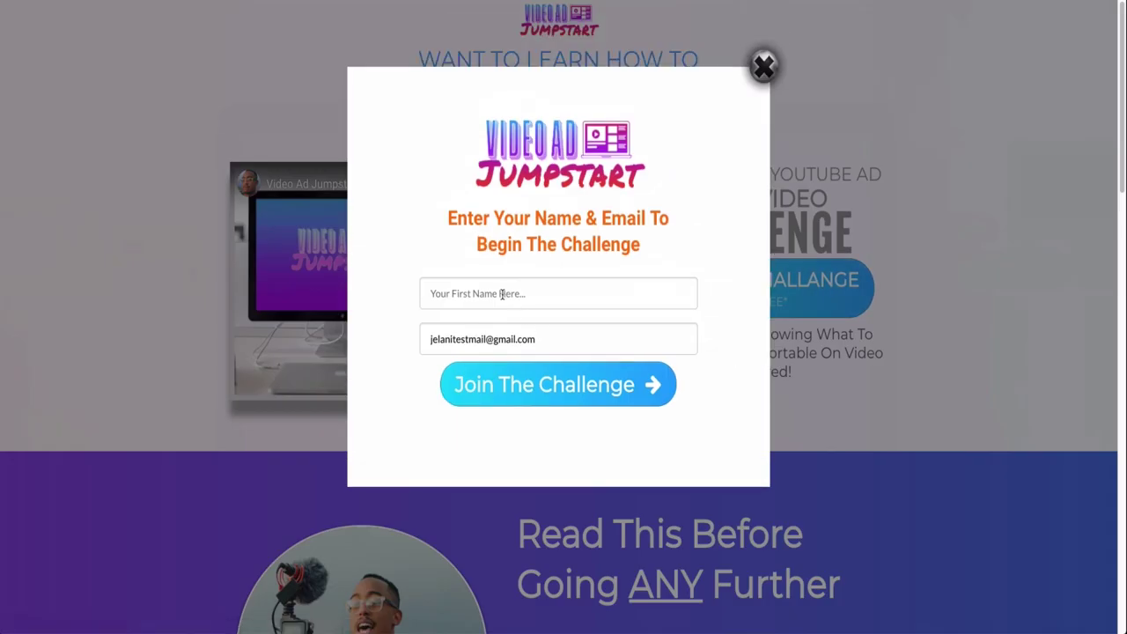
pyautogui.click(501, 293)
pyautogui.write('Jelani')
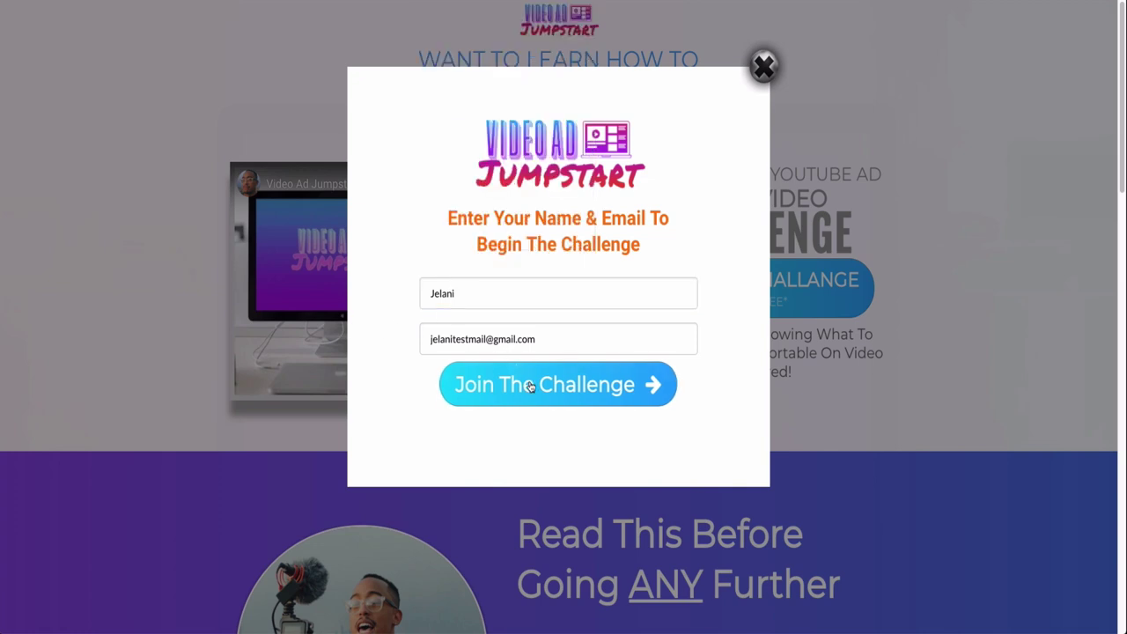
pyautogui.click(557, 387)
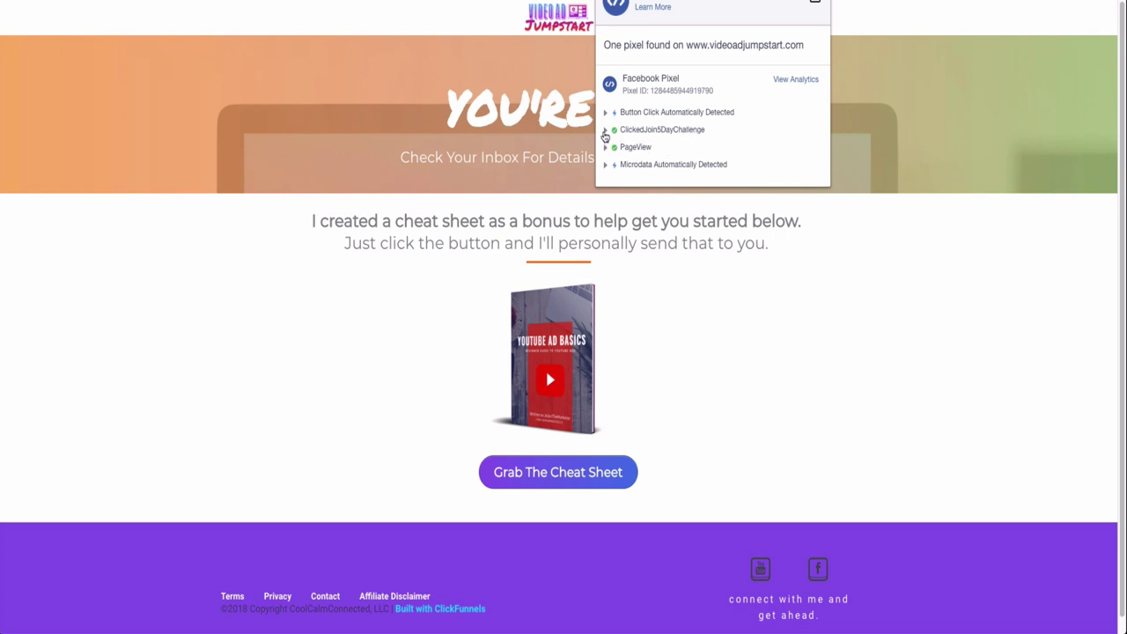
# - Check the ClickedJoin5DayChallenge event in Facebook Pixel Helper on the thank-you page
pyautogui.click(611, 133)
pyautogui.click(611, 132)
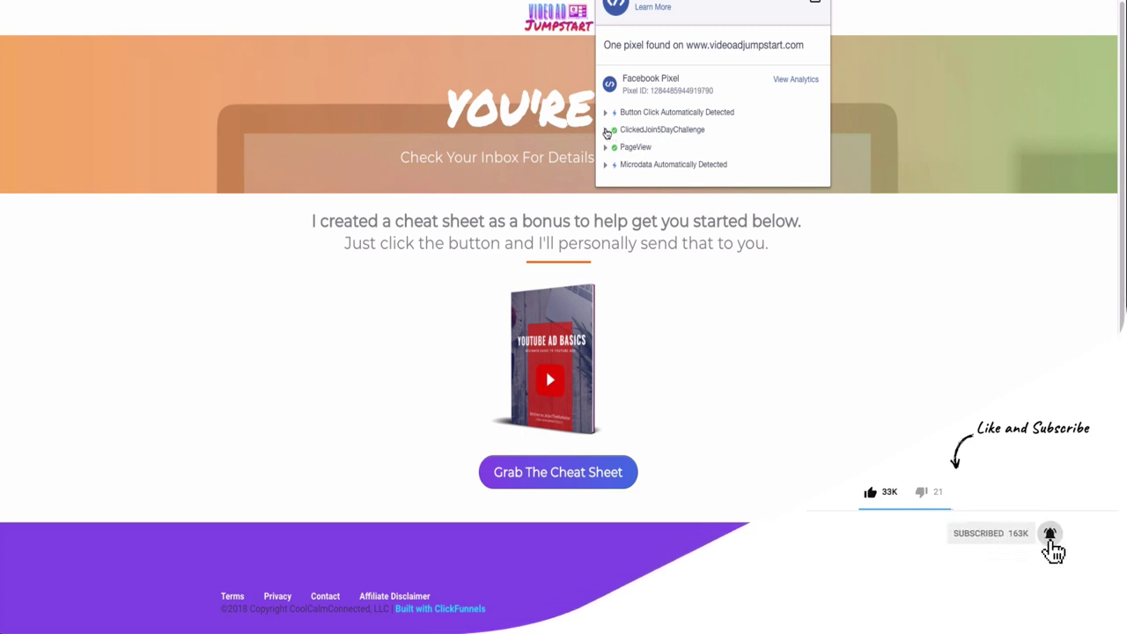
pyautogui.click(728, 345)
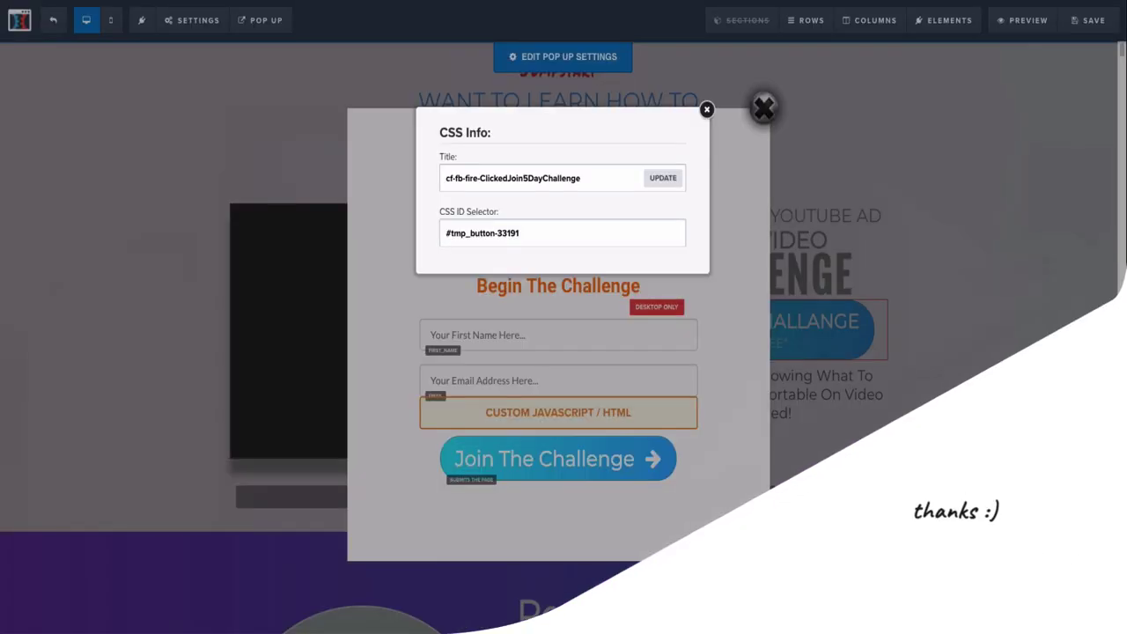
# - Close the button's CSS info and pop-up in the ClickFunnels editor, and look over the CF FB Fire Event script in Funnel University
pyautogui.click(706, 109)
pyautogui.click(763, 108)
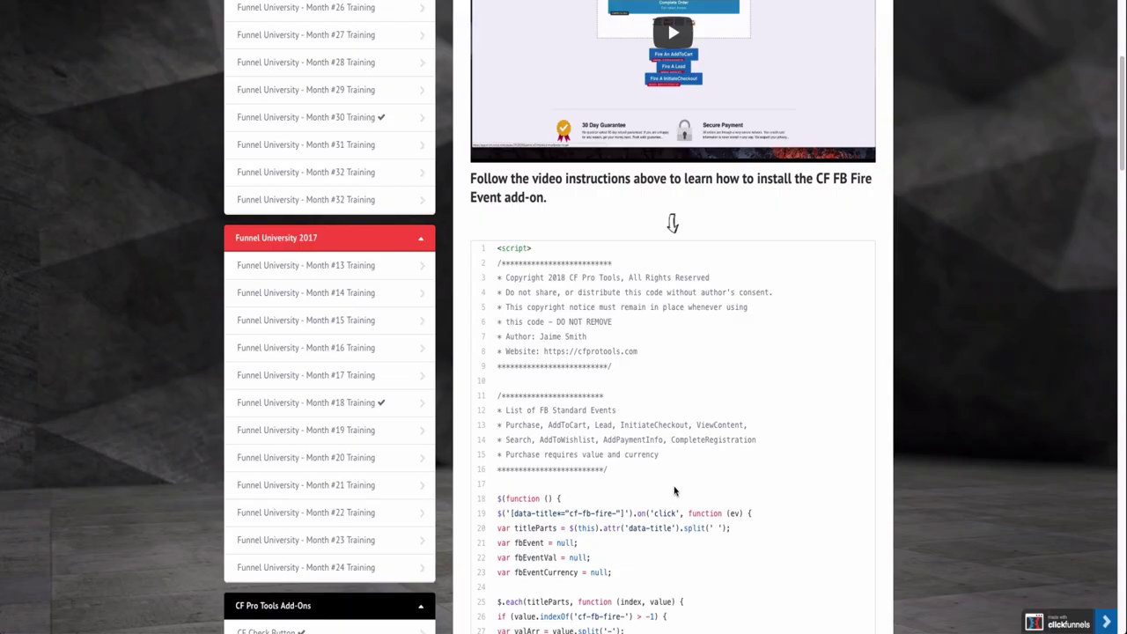
pyautogui.scroll(-3, 675, 491)
pyautogui.scroll(6, 671, 467)
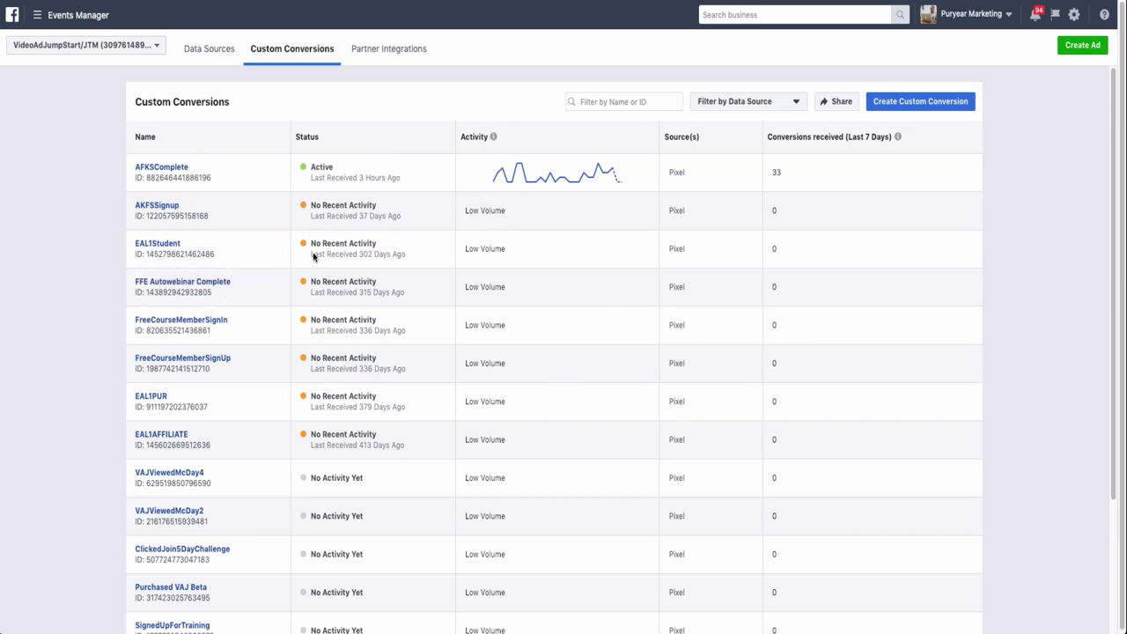
# - Switch to Facebook Events Manager and examine the custom conversions list, including the status of ClickedJoin5DayChallenge
pyautogui.click(626, 272)
pyautogui.scroll(-3, 513, 397)
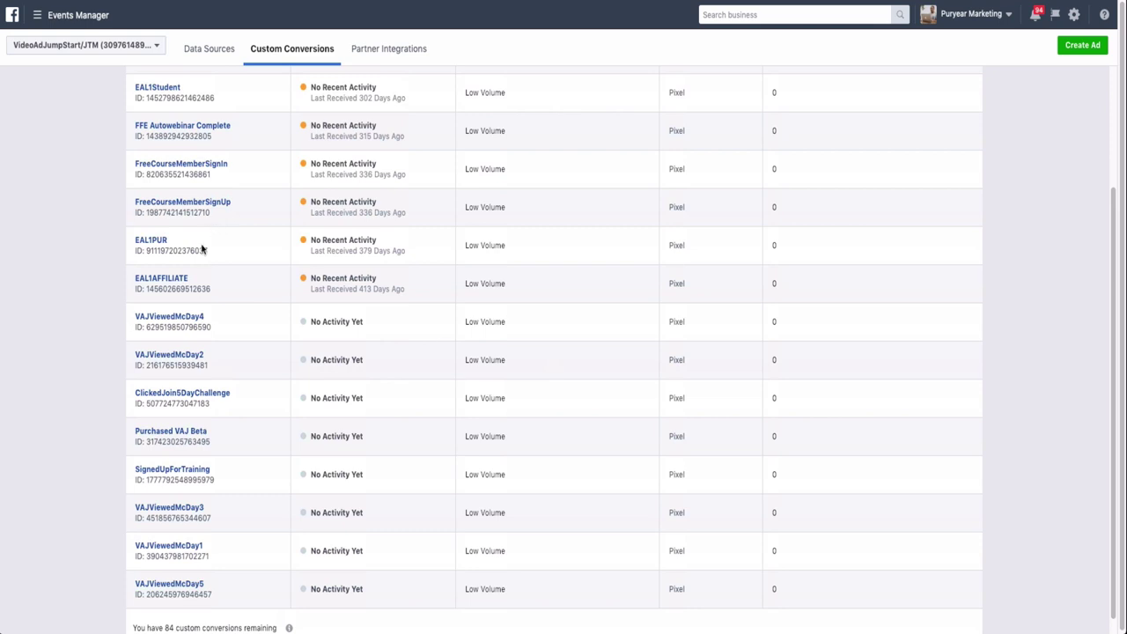
pyautogui.scroll(2, 206, 305)
pyautogui.scroll(1, 205, 305)
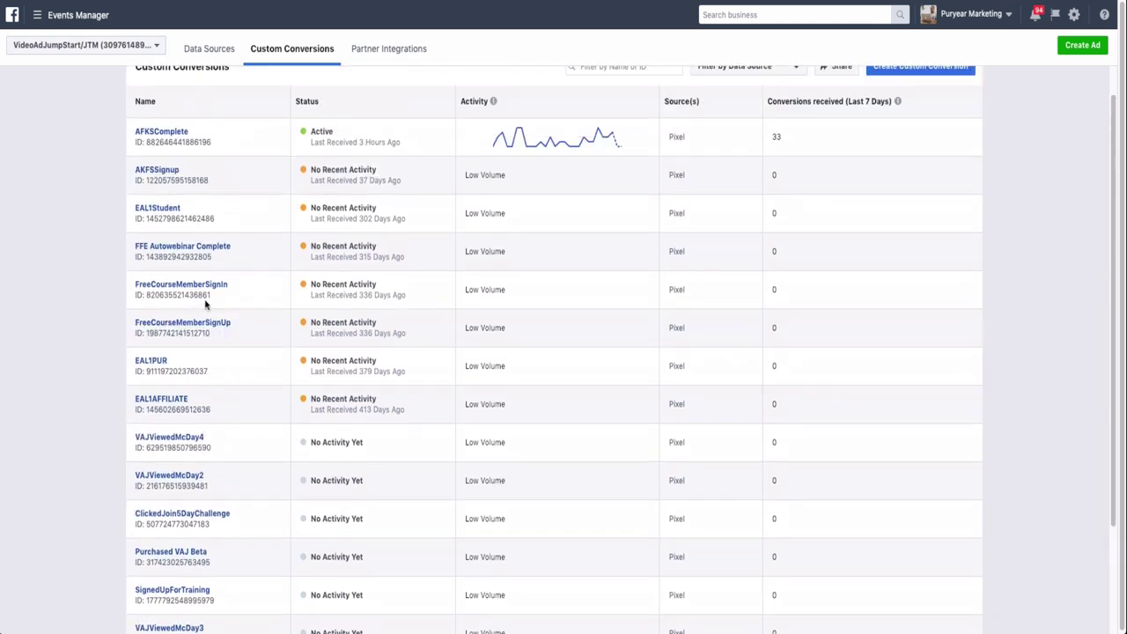
pyautogui.scroll(-3, 264, 543)
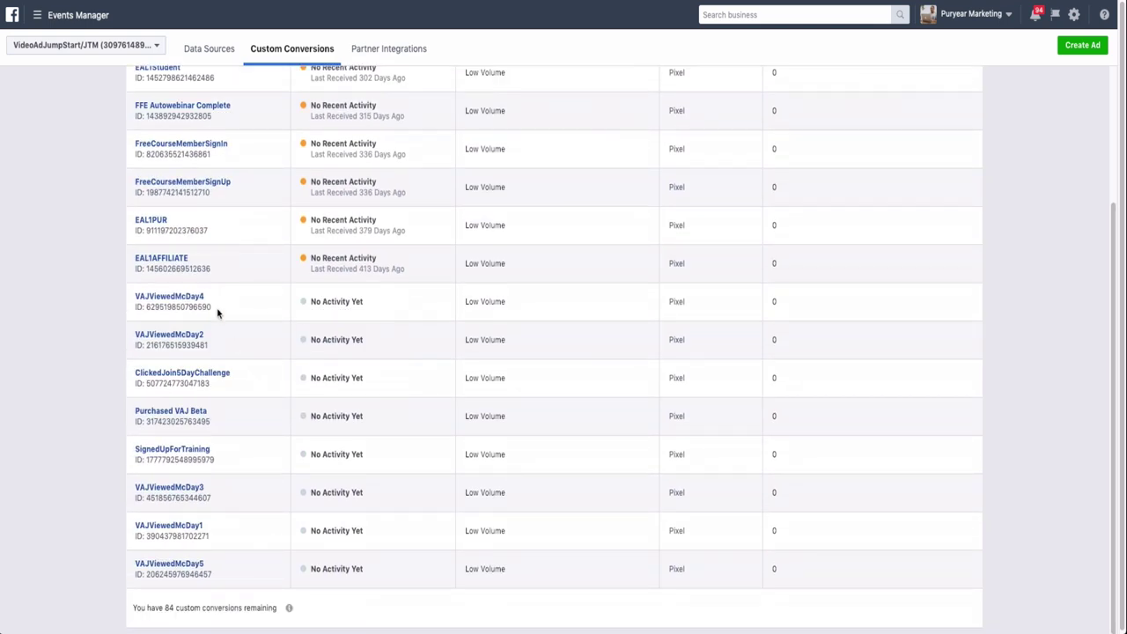
pyautogui.moveTo(788, 381); pyautogui.dragTo(404, 379)
pyautogui.click(404, 378)
pyautogui.scroll(4, 730, 397)
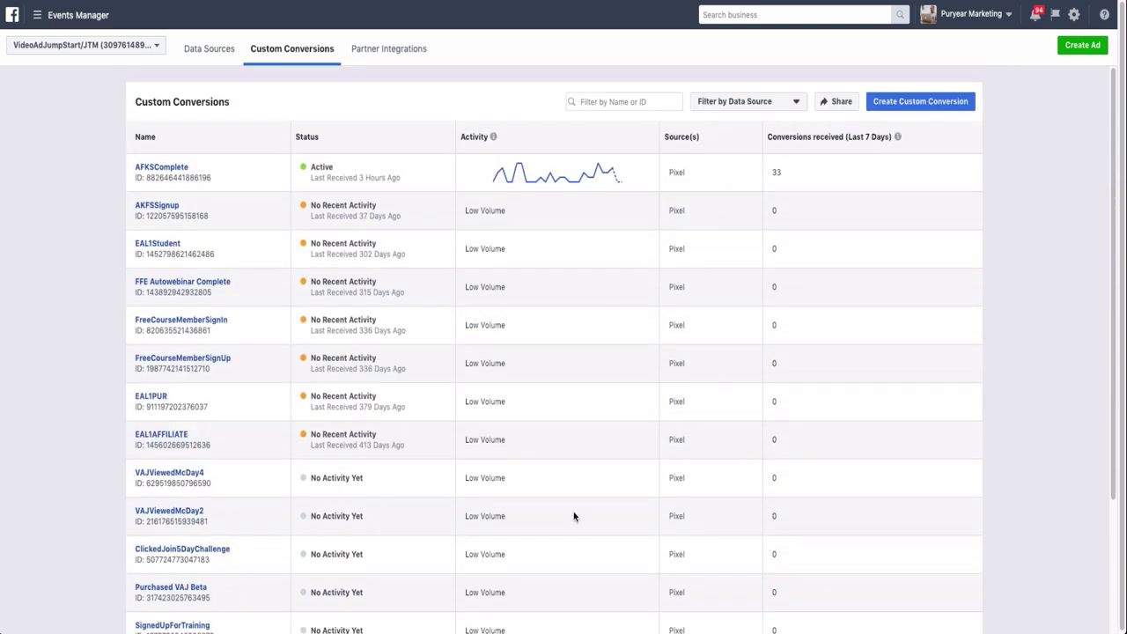
pyautogui.scroll(-3, 576, 516)
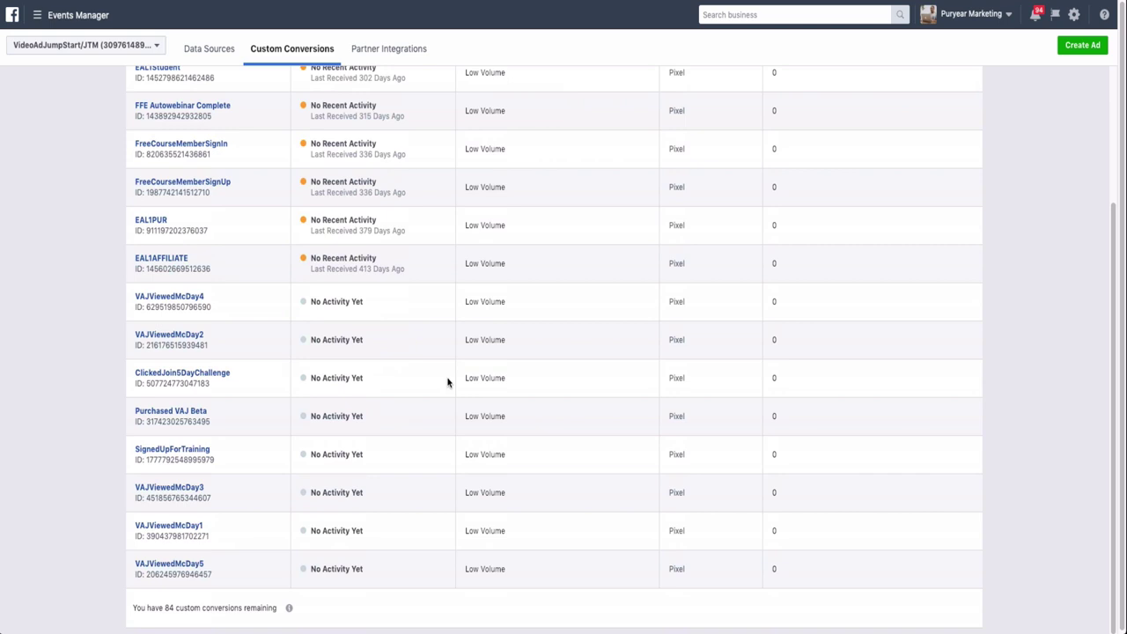
pyautogui.click(180, 383)
pyautogui.scroll(3, 317, 461)
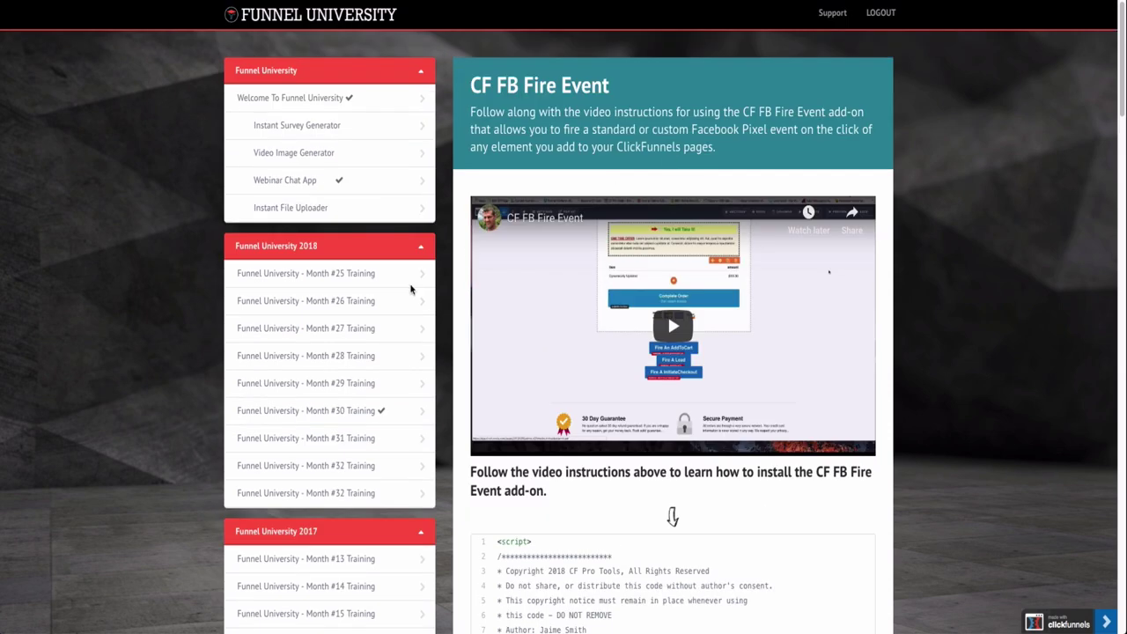
# - Switch to Funnel University and look through the CF Pro Tools add-ons list around CF FB Fire Event
pyautogui.scroll(-15, 410, 289)
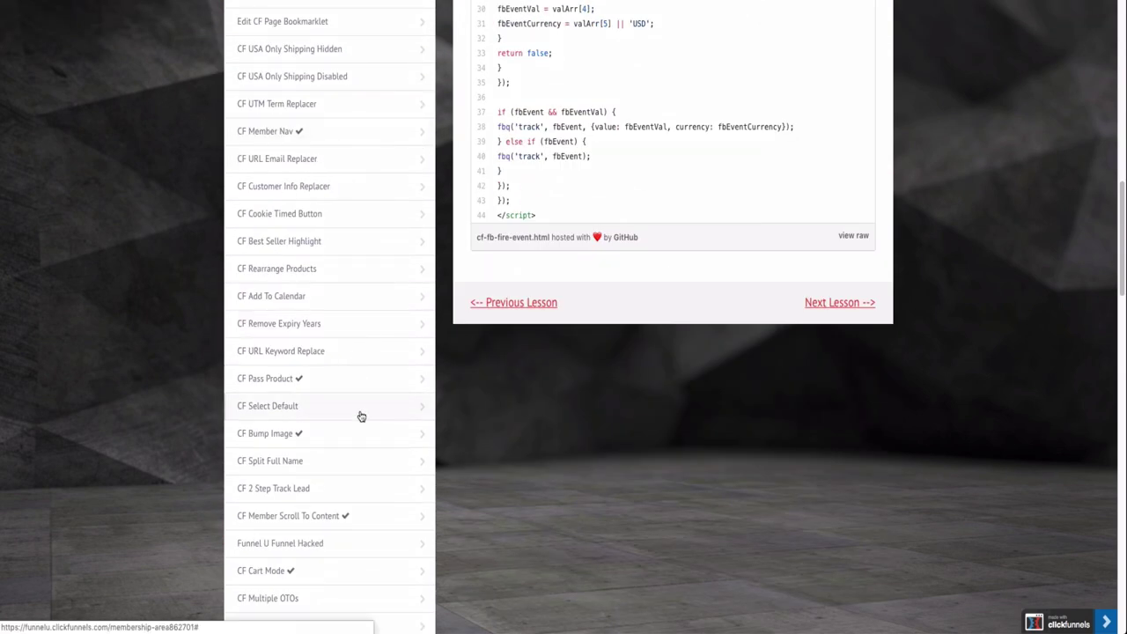
pyautogui.scroll(-5, 361, 410)
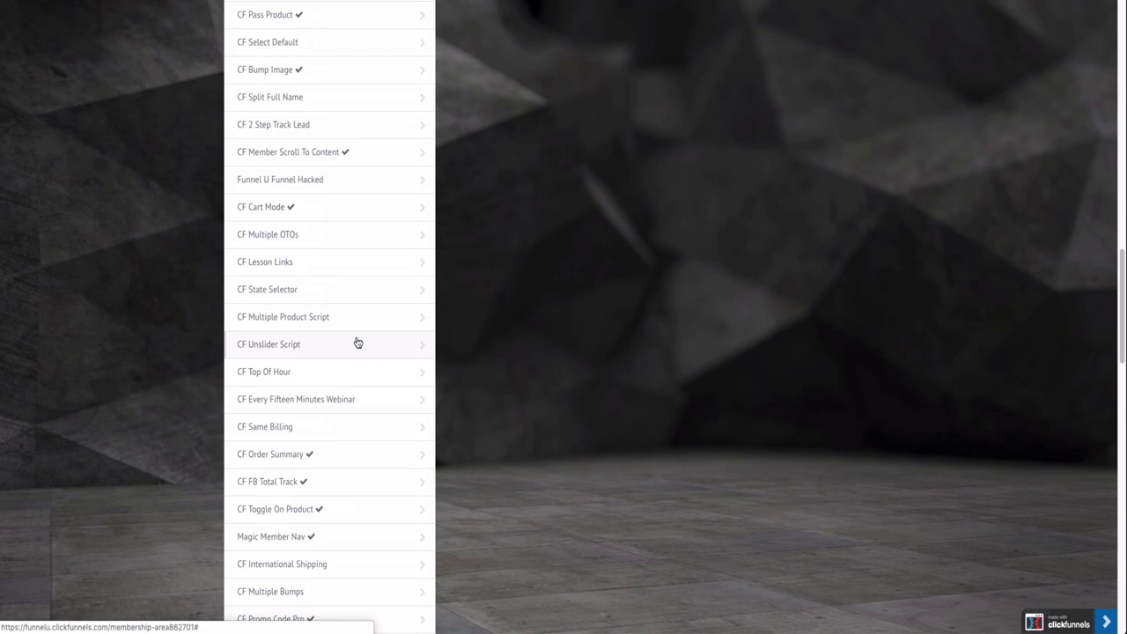
pyautogui.scroll(-2, 317, 391)
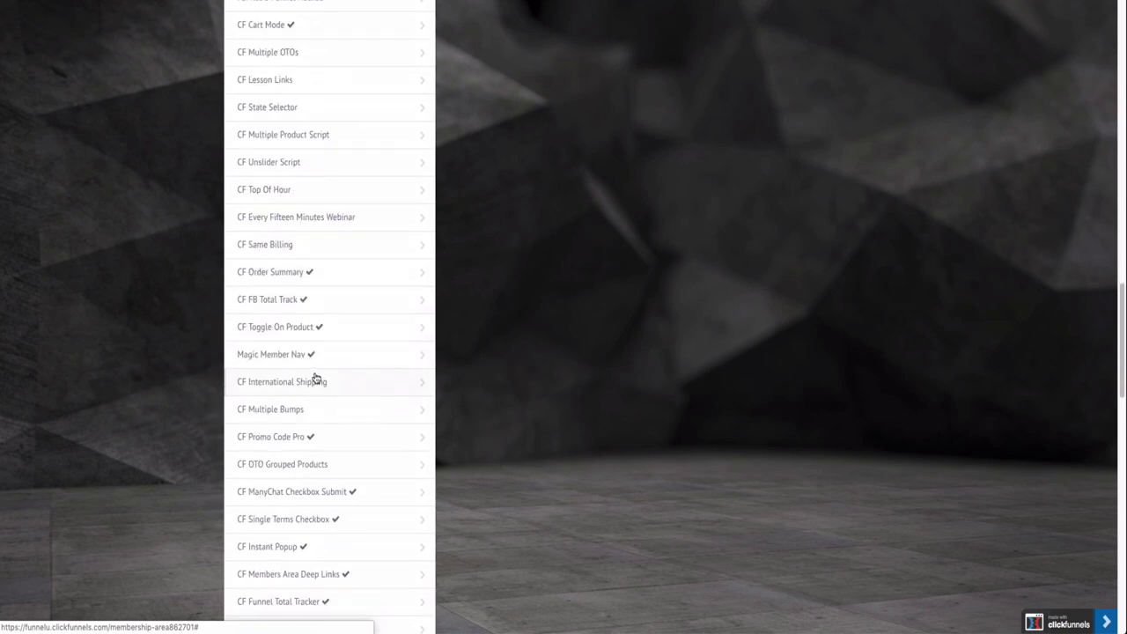
pyautogui.scroll(-1, 315, 377)
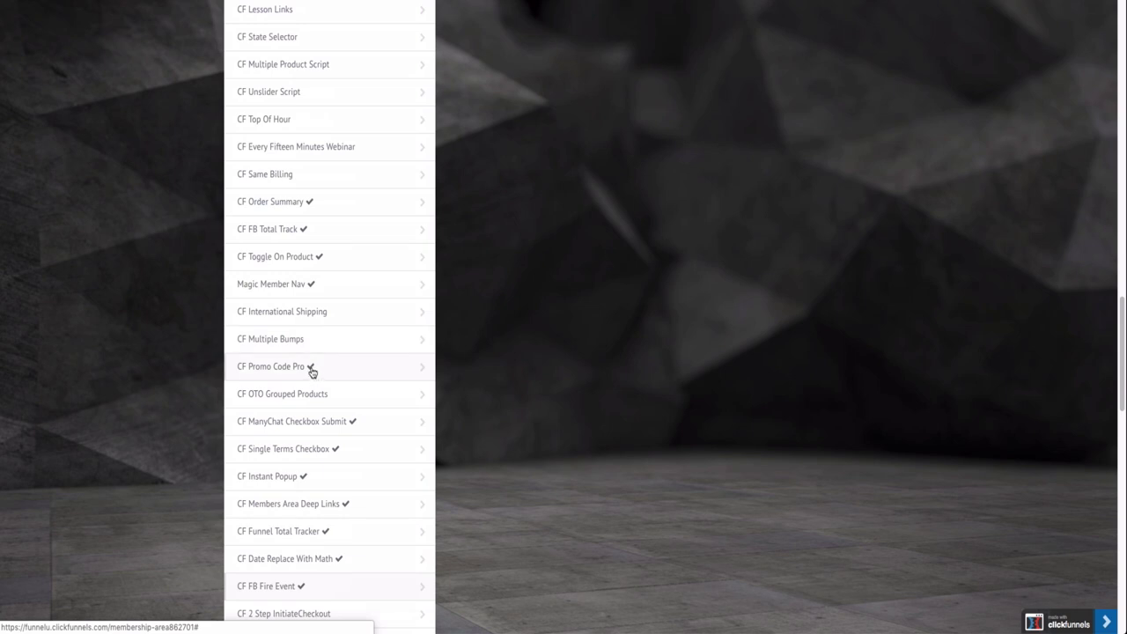
pyautogui.scroll(-5, 311, 373)
pyautogui.scroll(3, 311, 372)
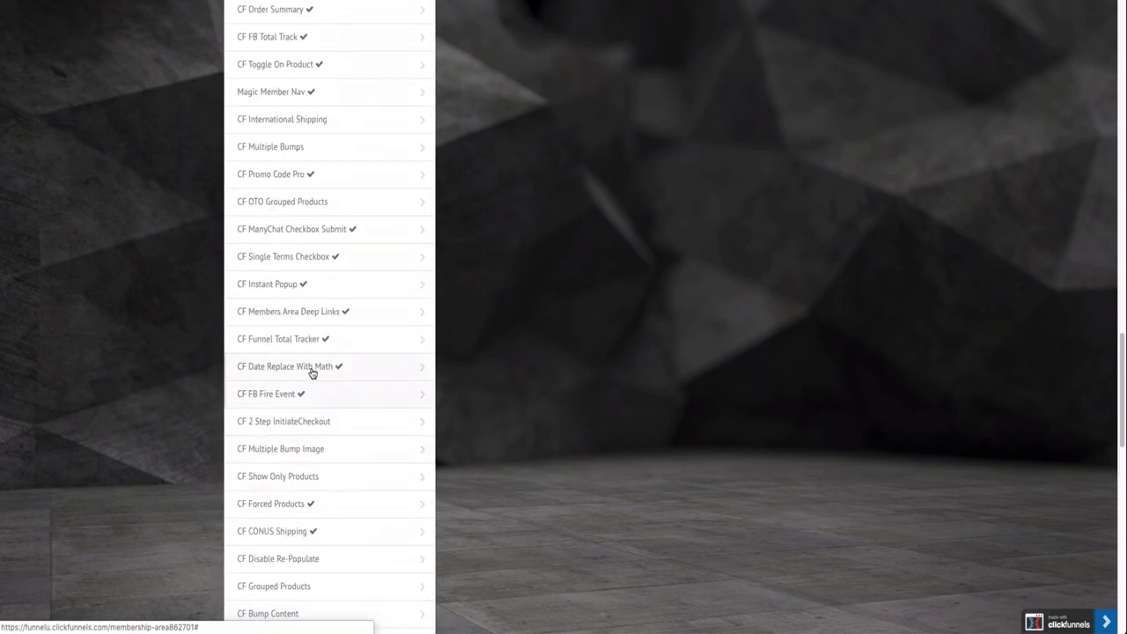
pyautogui.scroll(5, 311, 372)
pyautogui.scroll(-5, 311, 372)
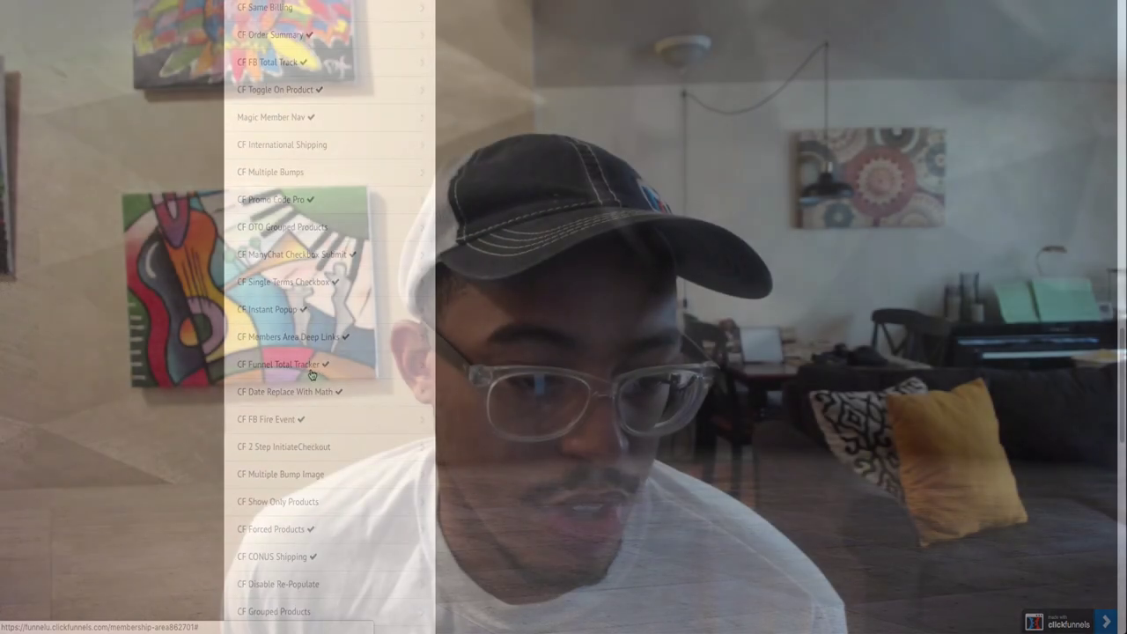